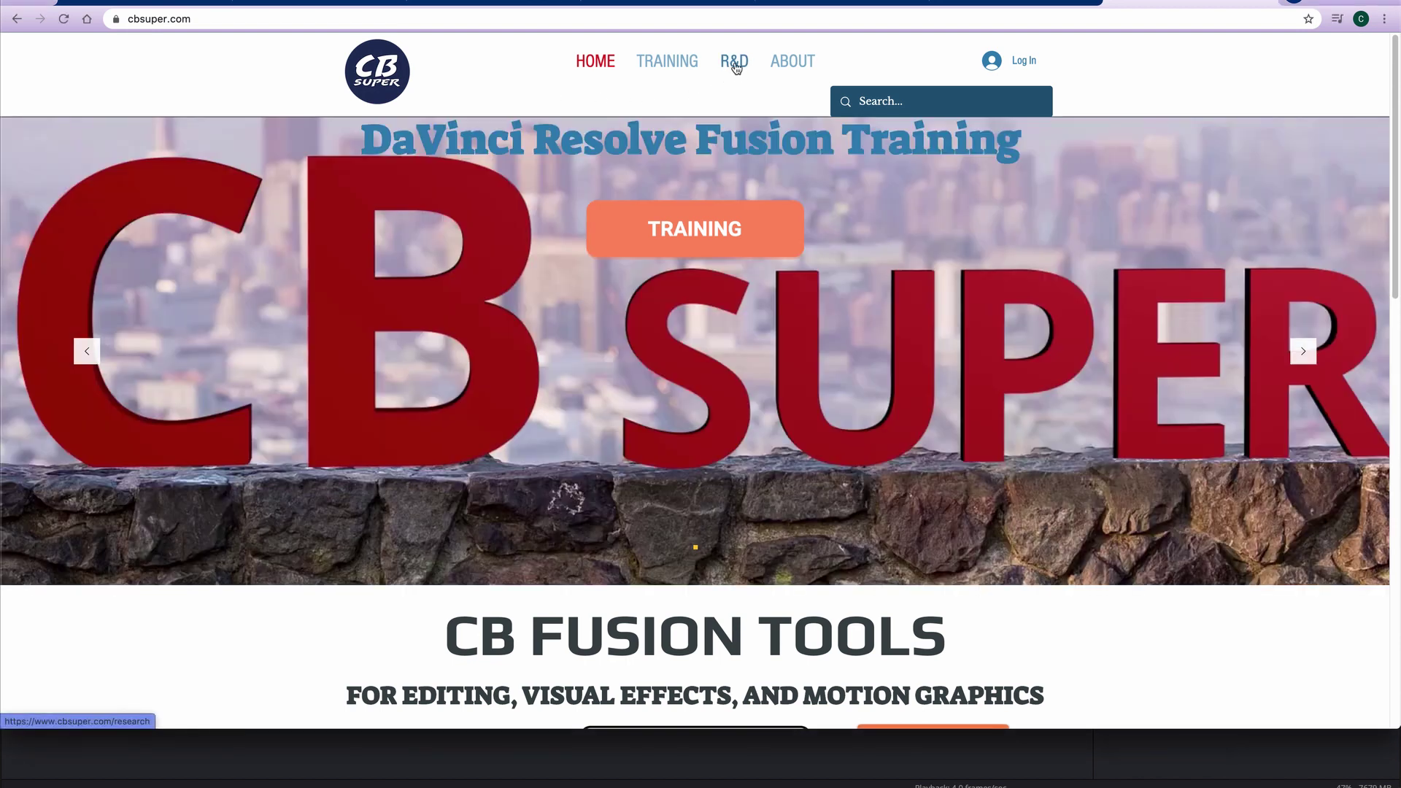
# Step: Go to cbsuper.com's R&D page and scroll down to the Animate and VHS Tool Beta posts
pyautogui.click(734, 64)
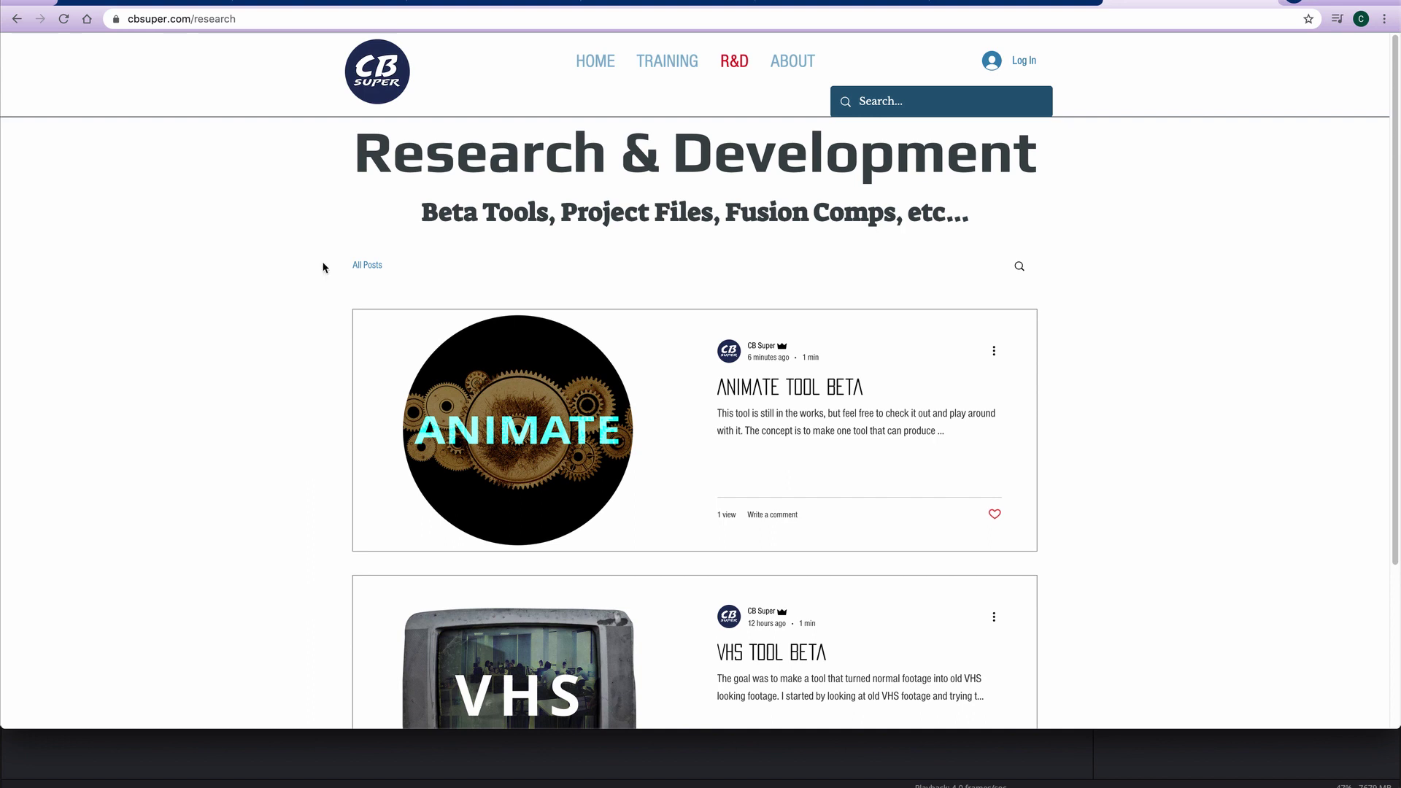
pyautogui.scroll(-3, 321, 288)
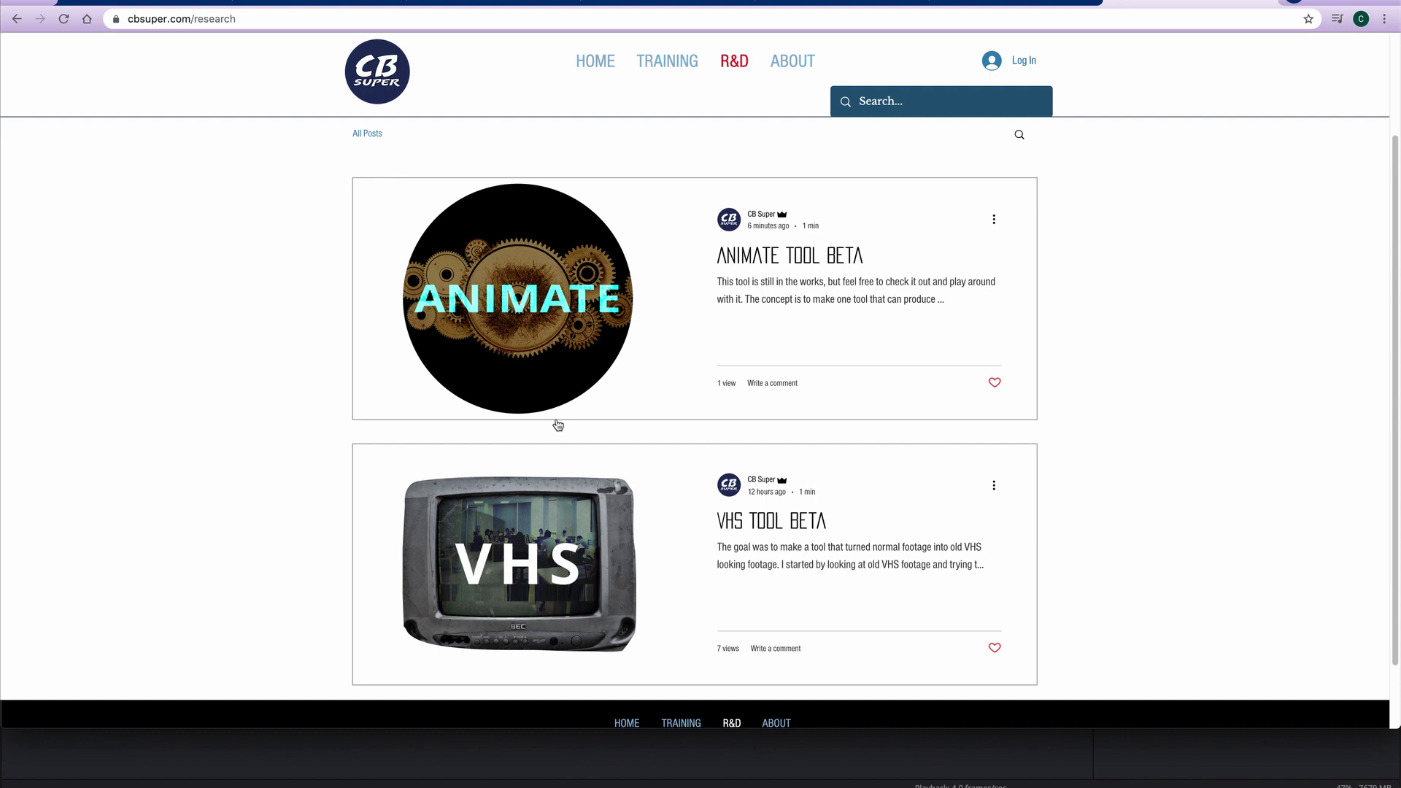
# Step: Open the VHS Tool Beta post and browse its CBVHS.setting download and settings screenshots
pyautogui.click(528, 562)
pyautogui.scroll(-2, 497, 366)
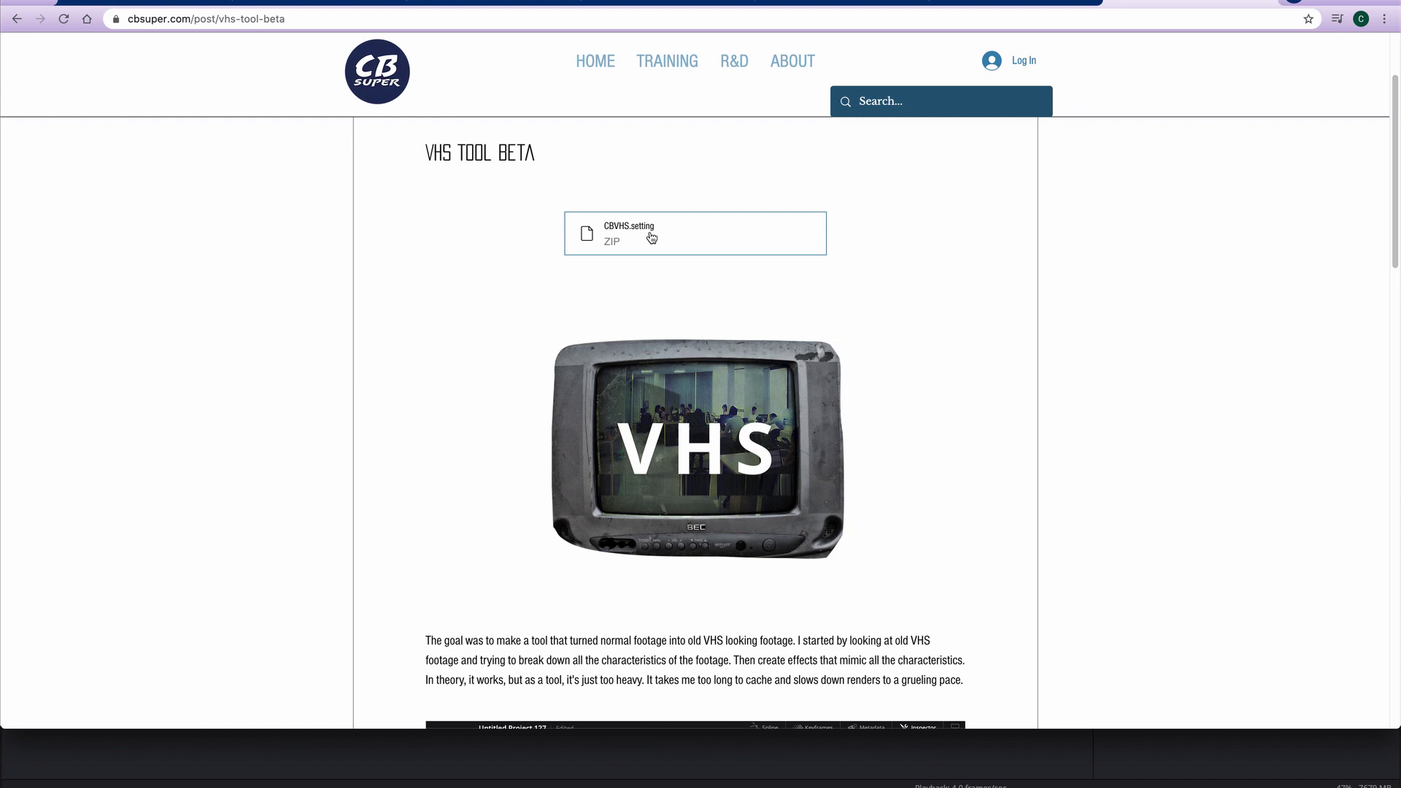
pyautogui.scroll(-6, 652, 237)
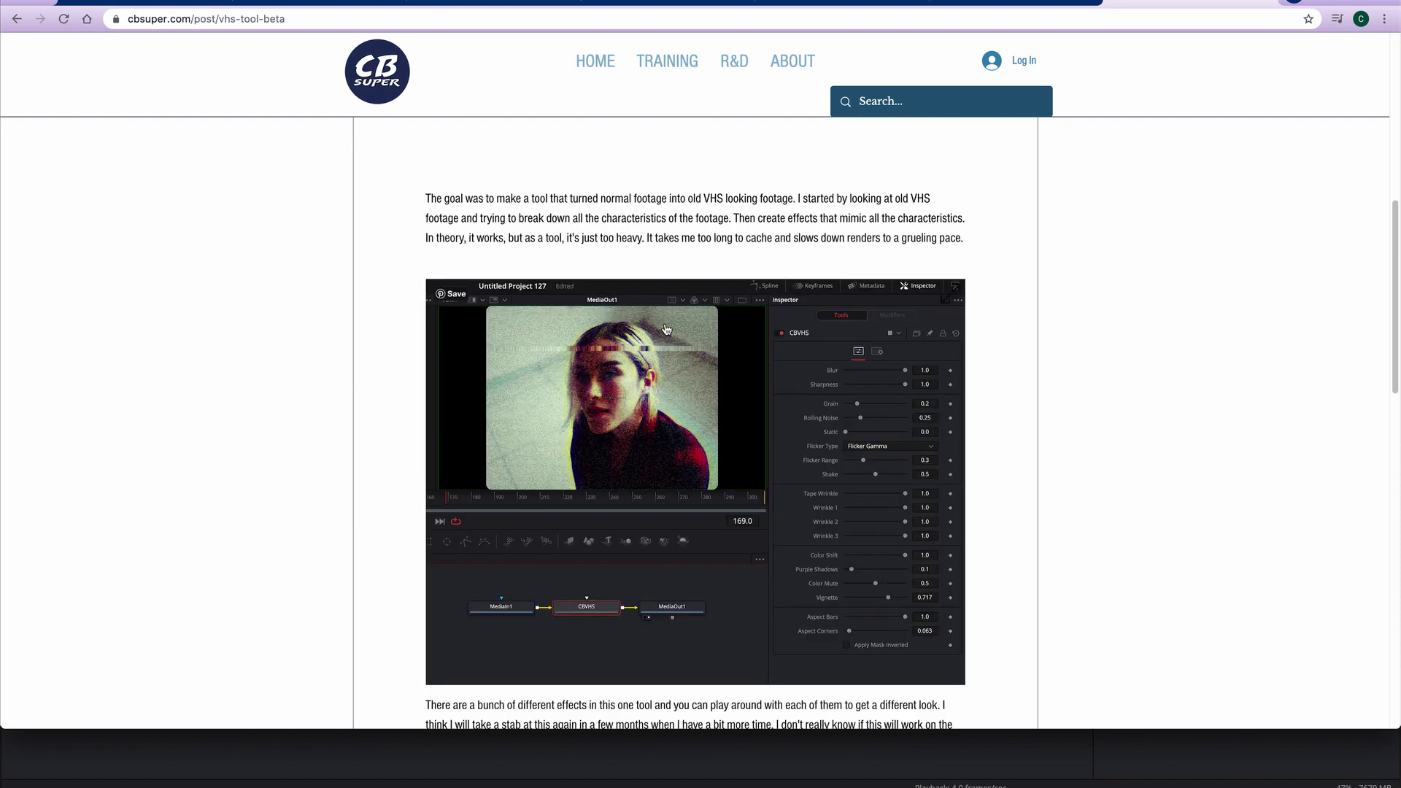
pyautogui.scroll(-1, 643, 328)
pyautogui.scroll(-2, 637, 329)
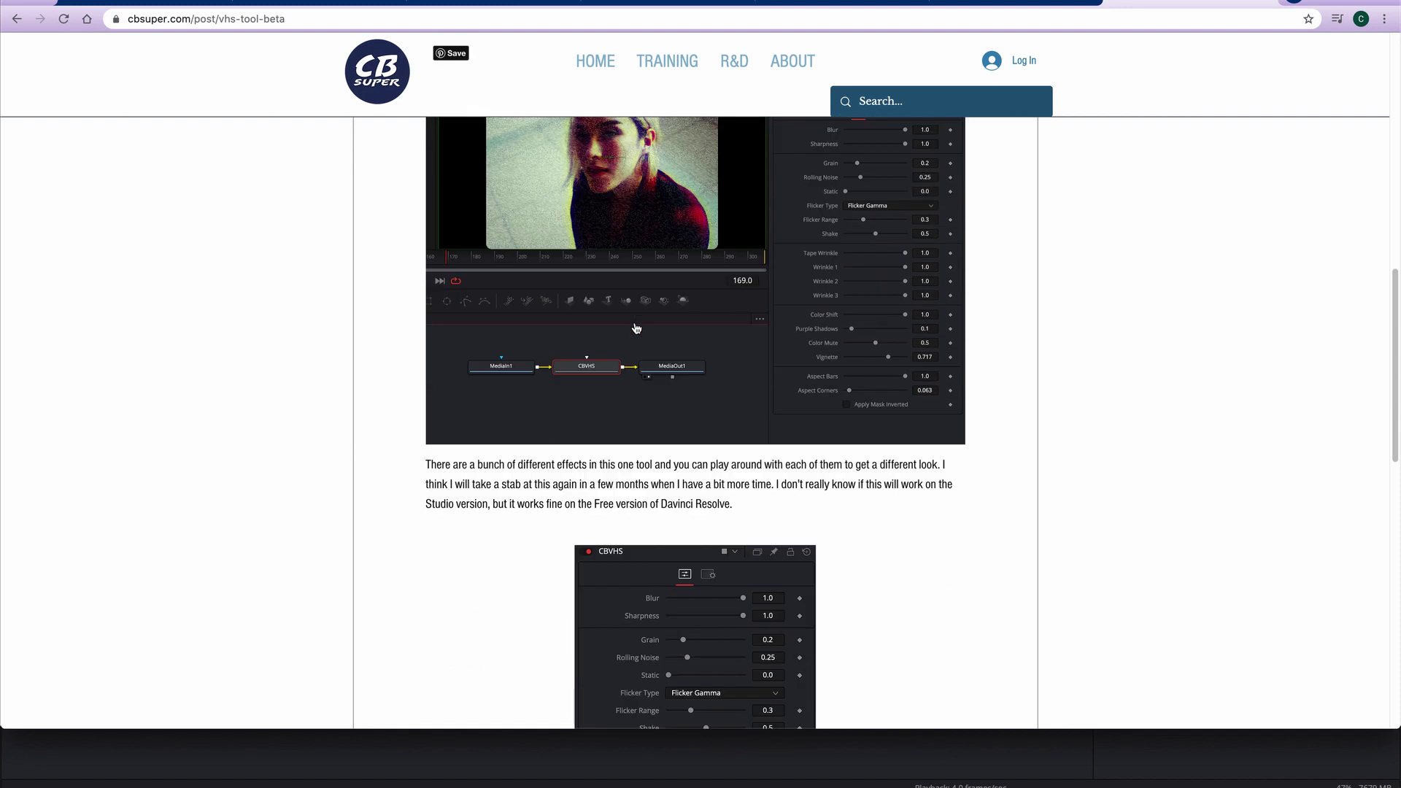
pyautogui.scroll(-2, 633, 329)
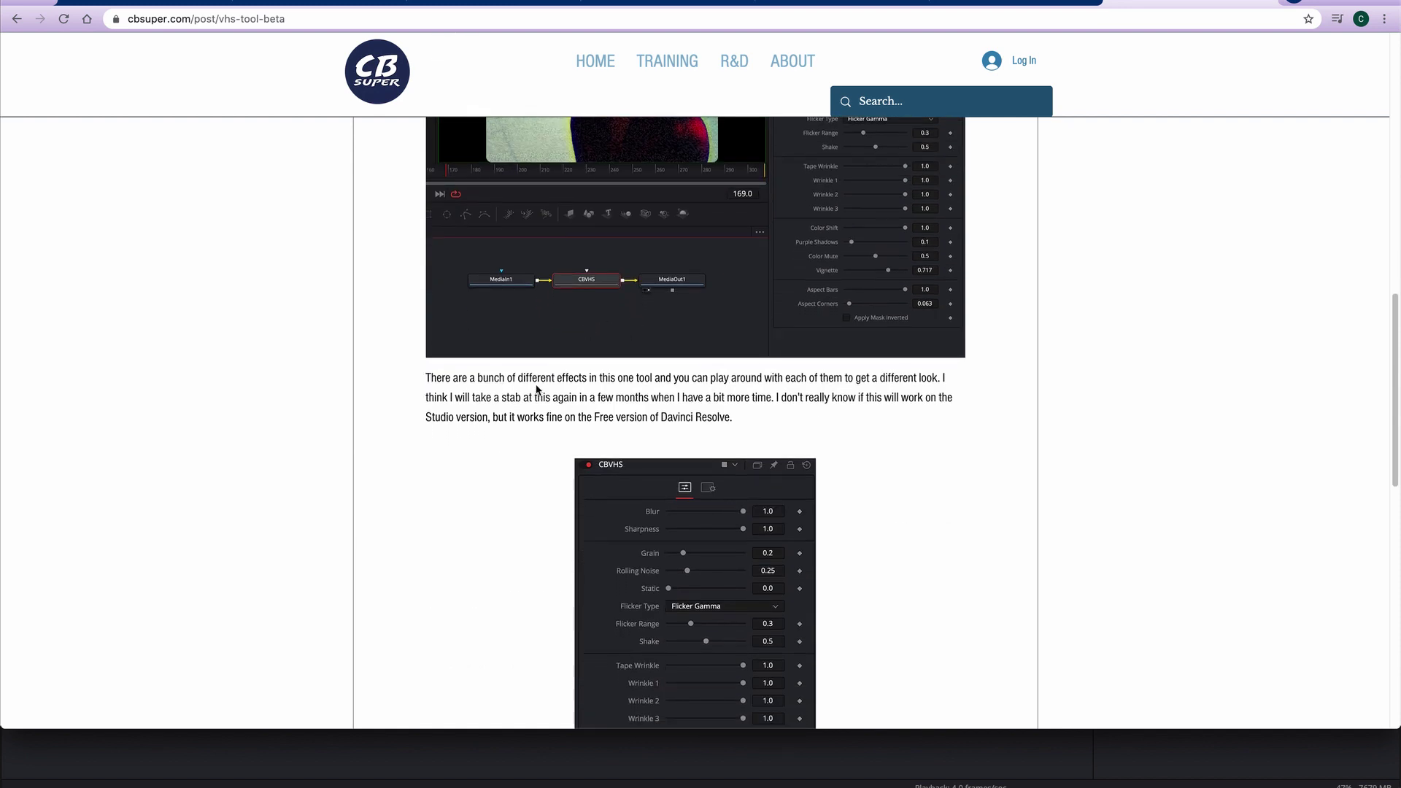
pyautogui.scroll(-3, 535, 391)
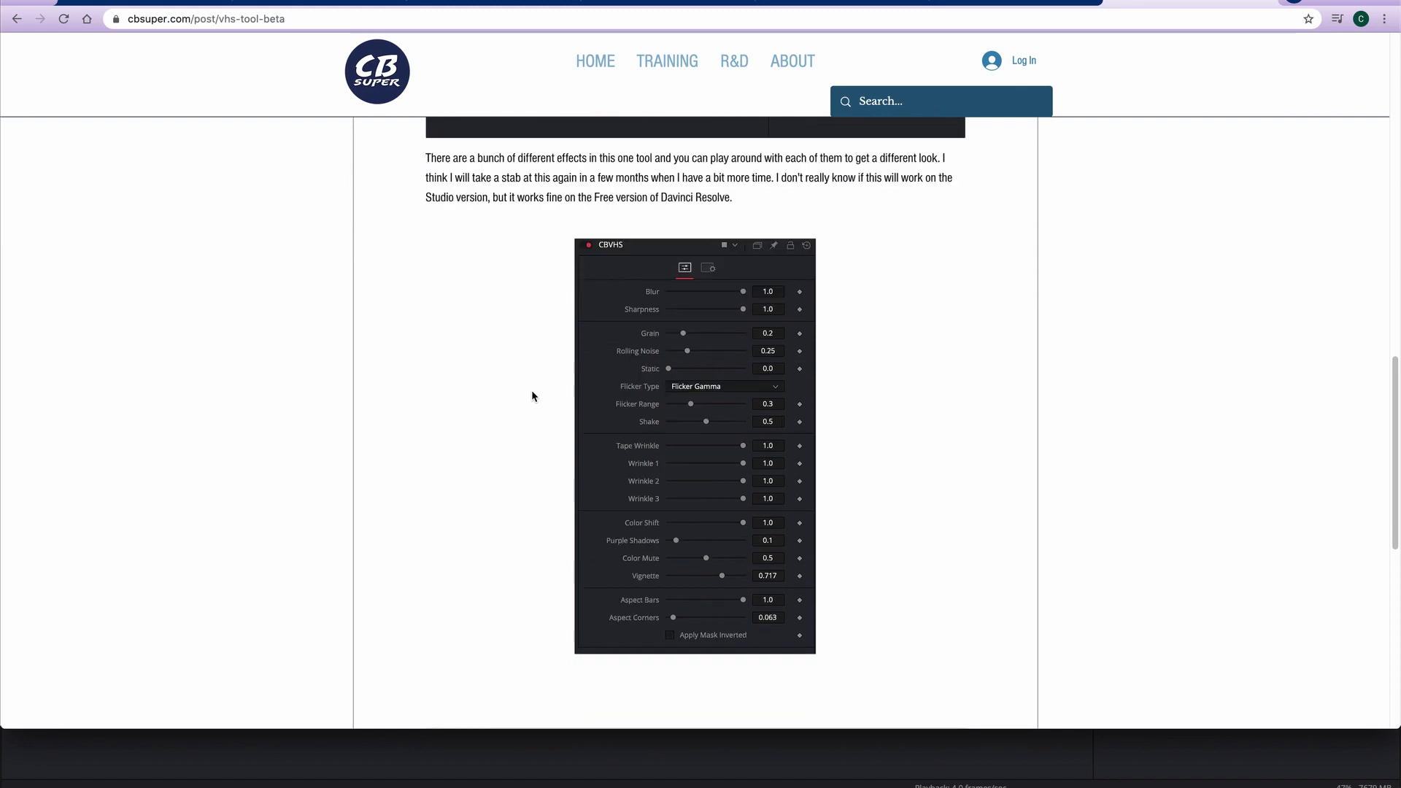
pyautogui.scroll(-1, 532, 391)
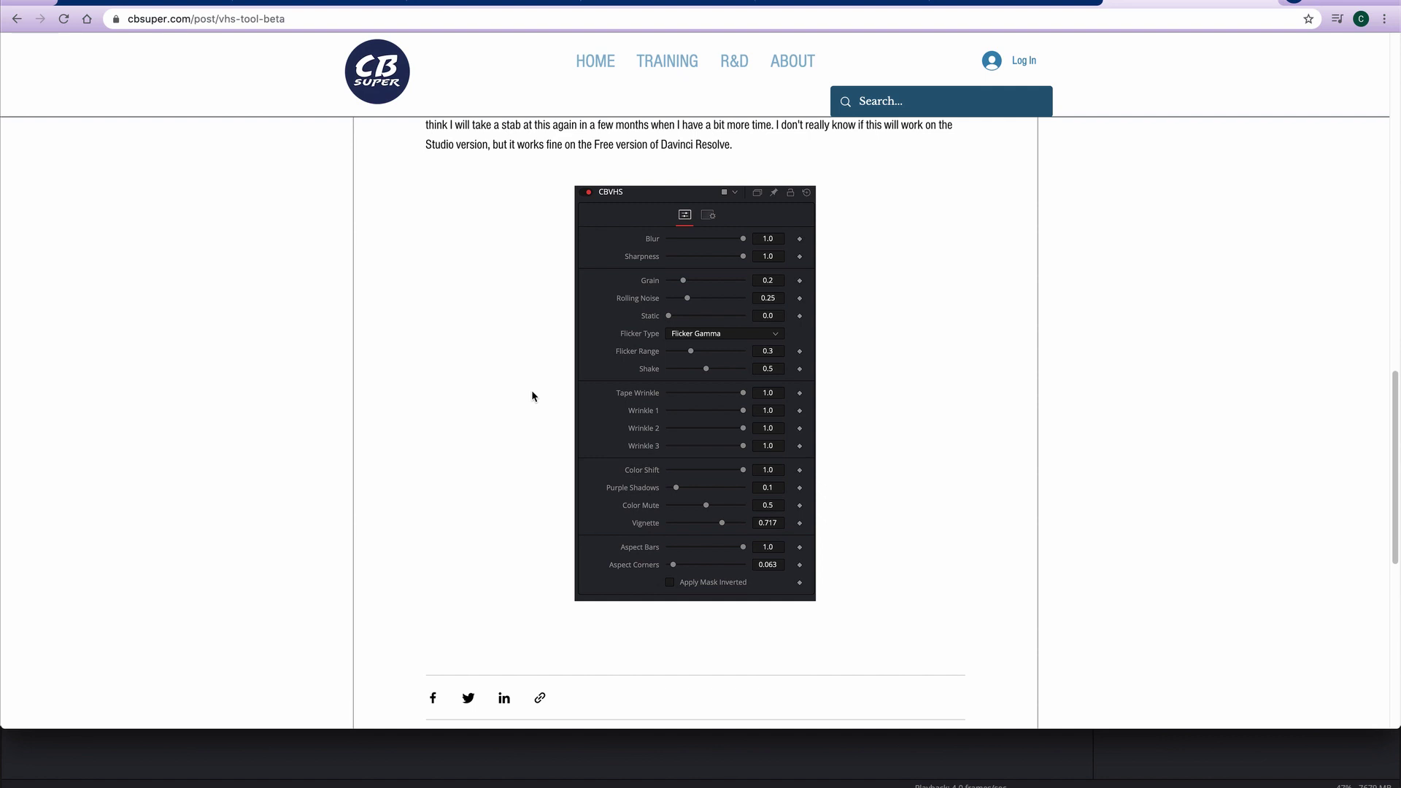
pyautogui.scroll(-7, 722, 292)
pyautogui.scroll(15, 713, 326)
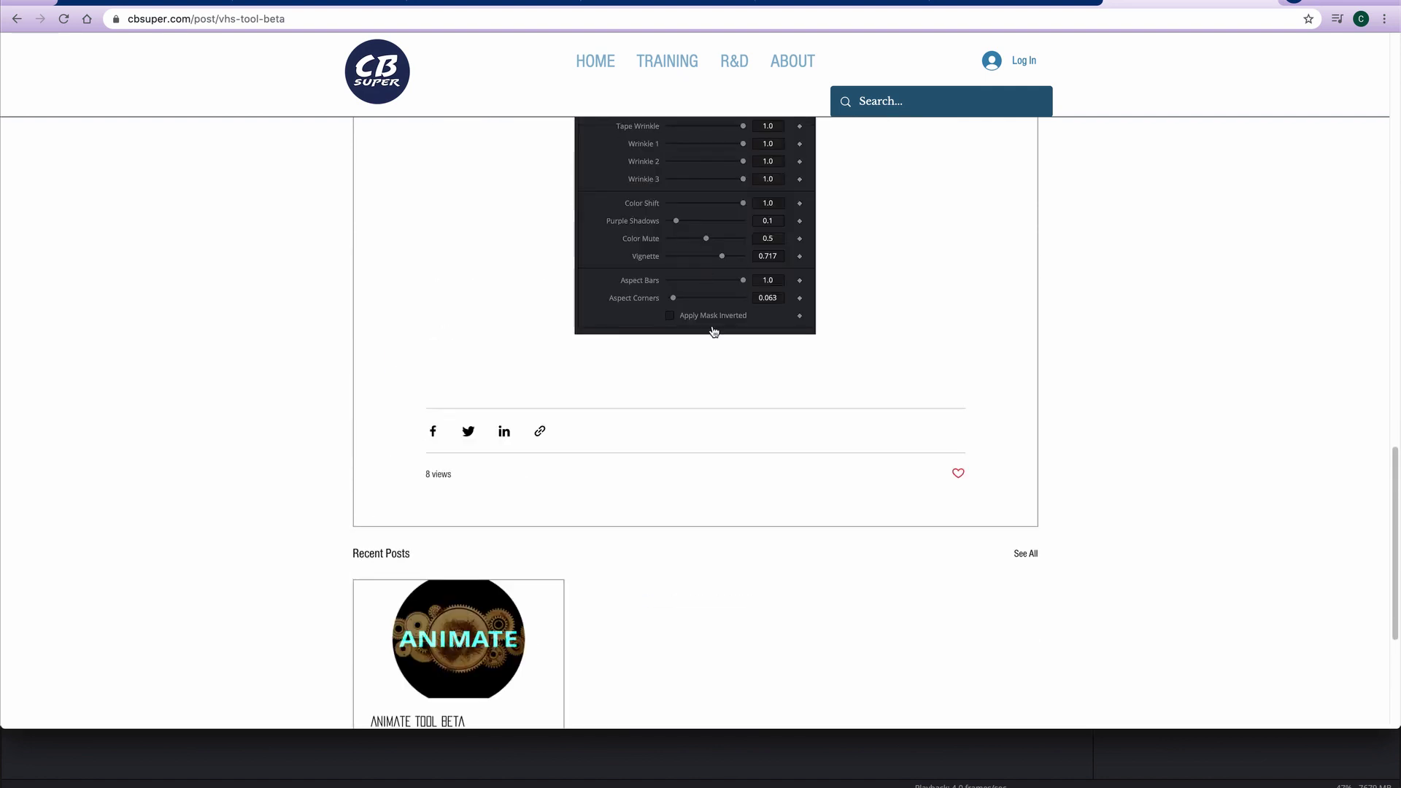
pyautogui.scroll(4, 743, 299)
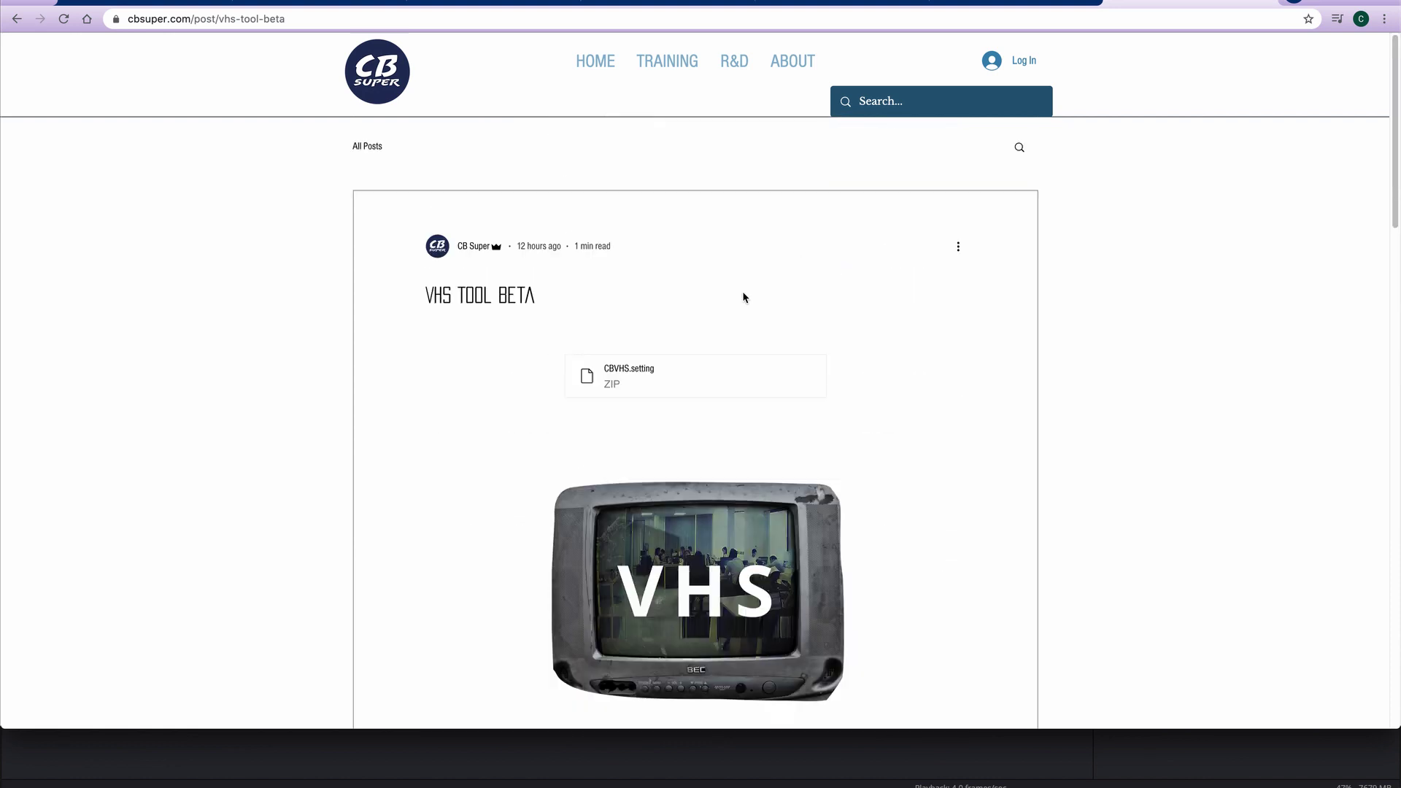
# Step: Return to the R&D list and read through the Animate Tool Beta post's Animate1 panel and description
pyautogui.click(16, 18)
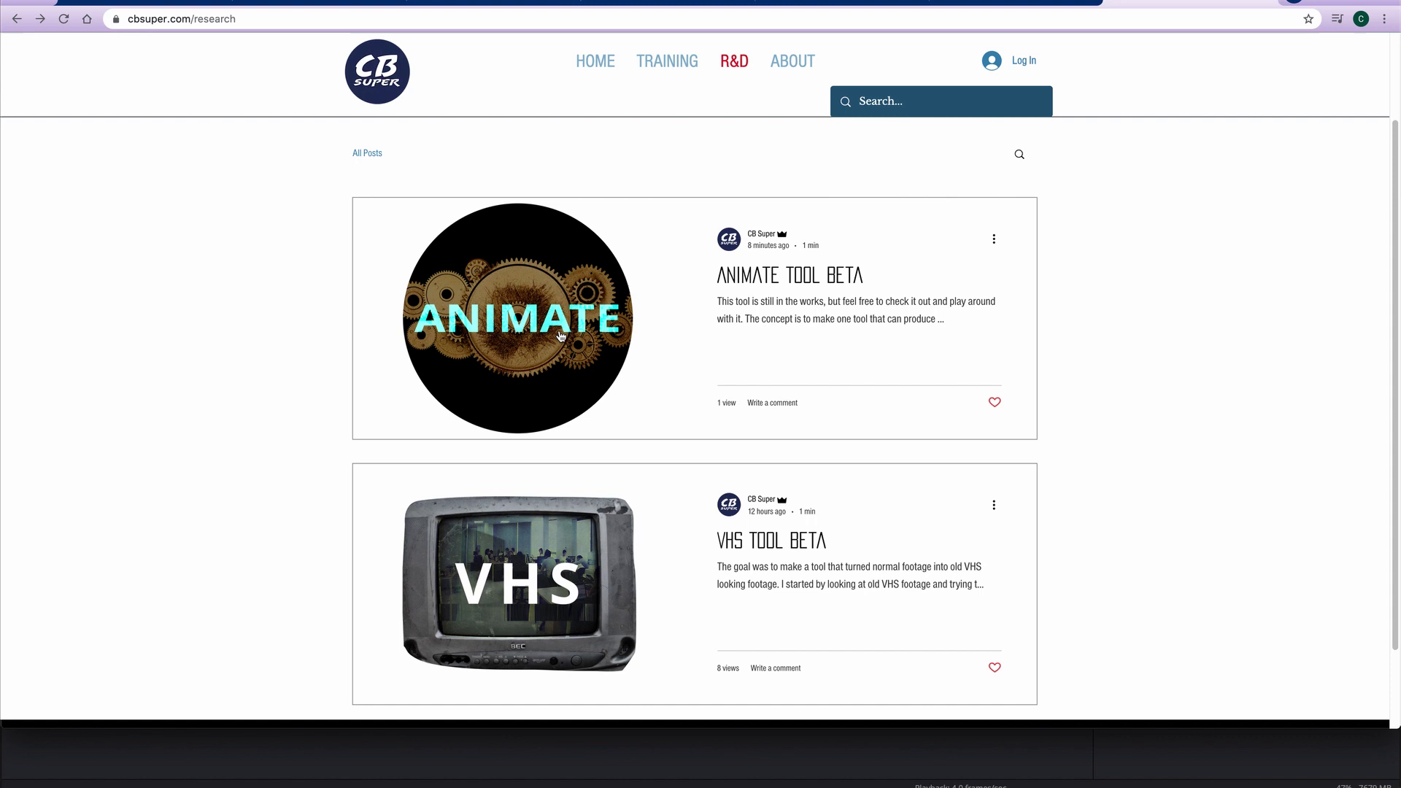
pyautogui.click(562, 337)
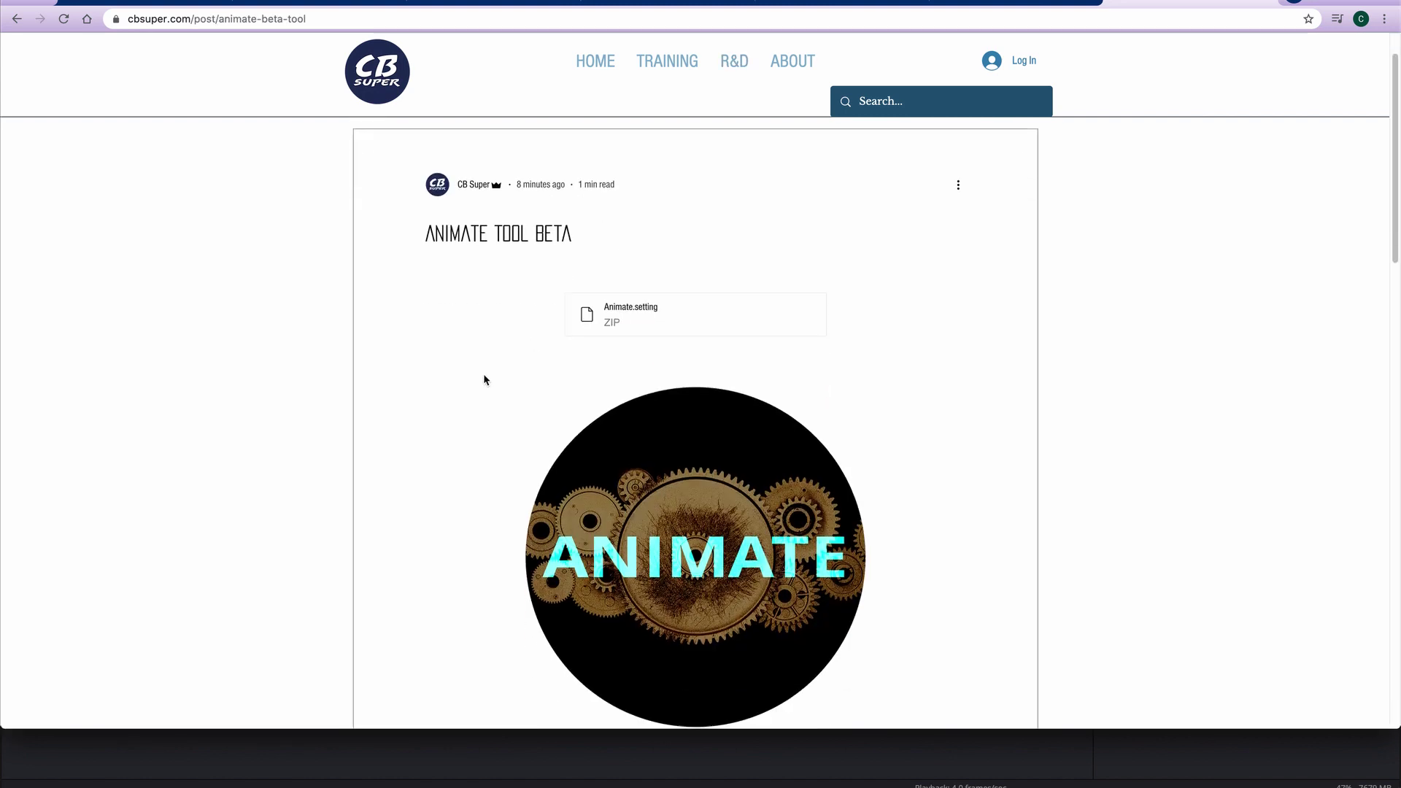
pyautogui.scroll(-7, 485, 383)
pyautogui.scroll(-4, 437, 381)
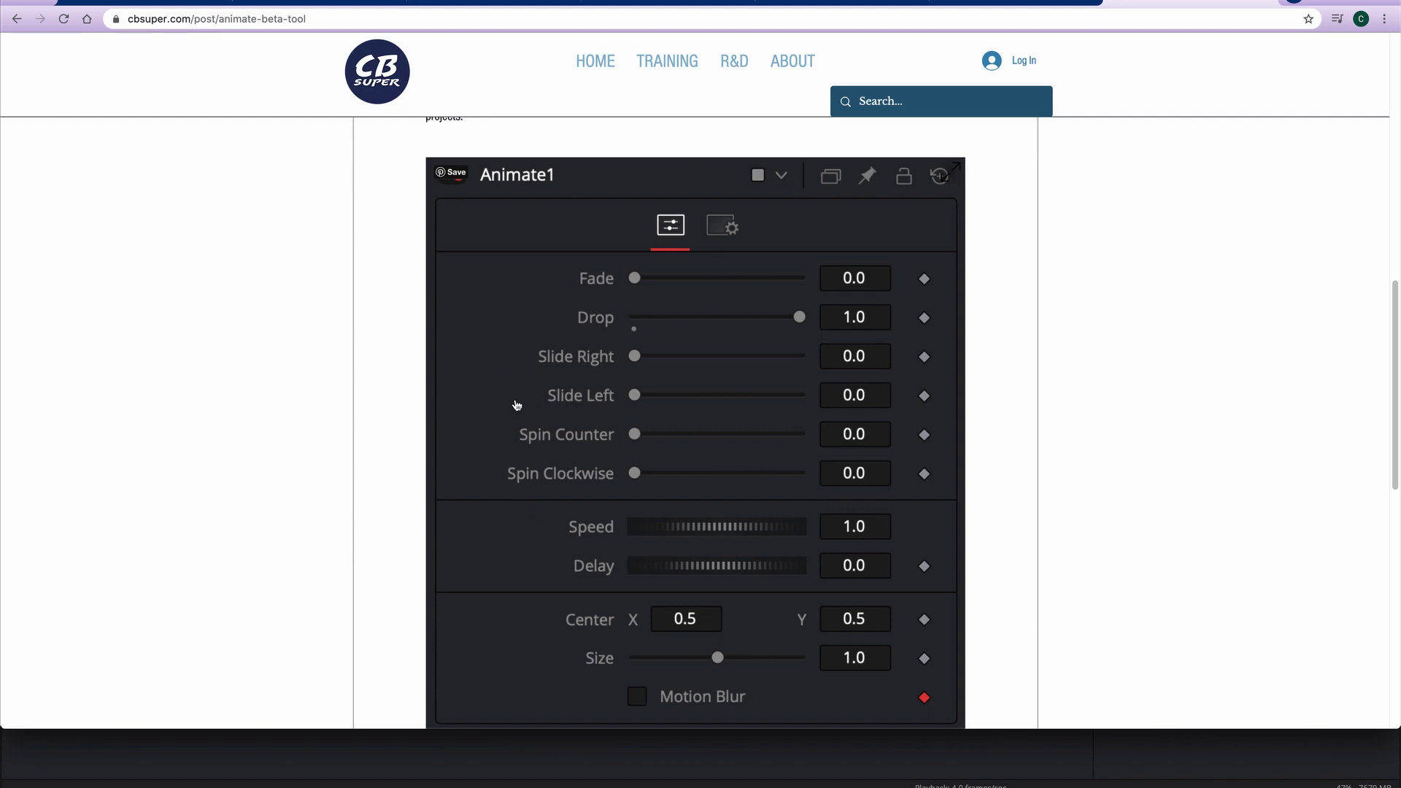
pyautogui.scroll(-2, 516, 404)
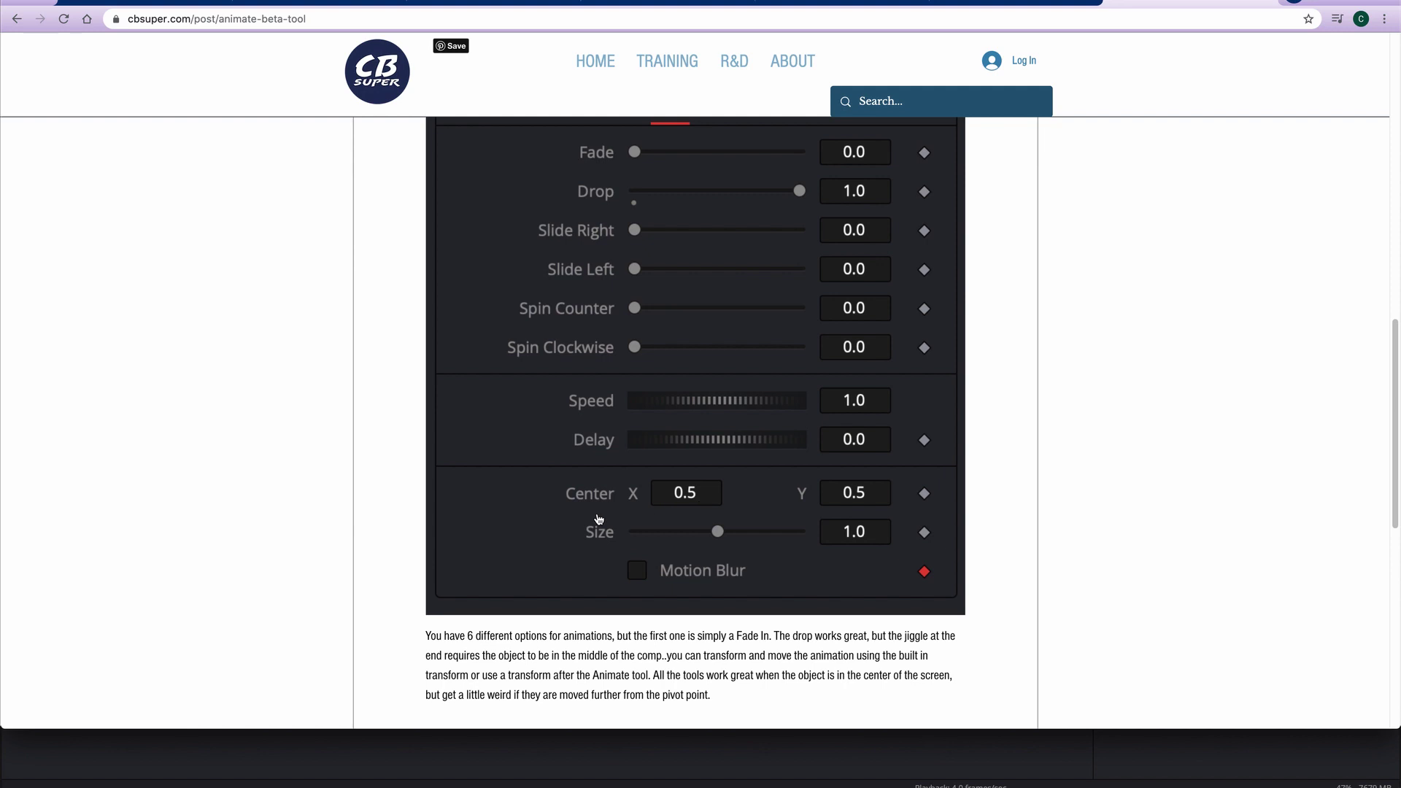
pyautogui.scroll(-3, 577, 485)
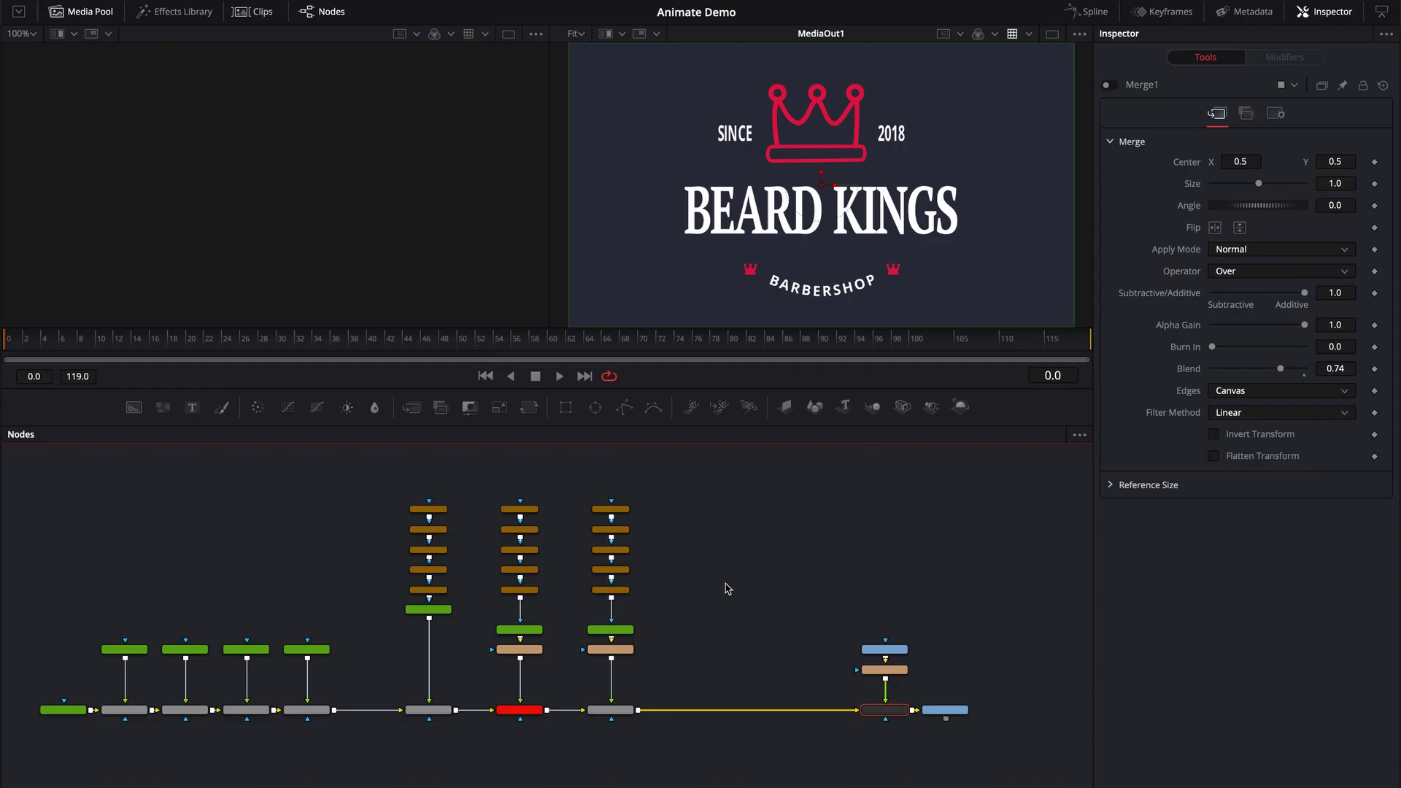
pyautogui.scroll(3, 726, 585)
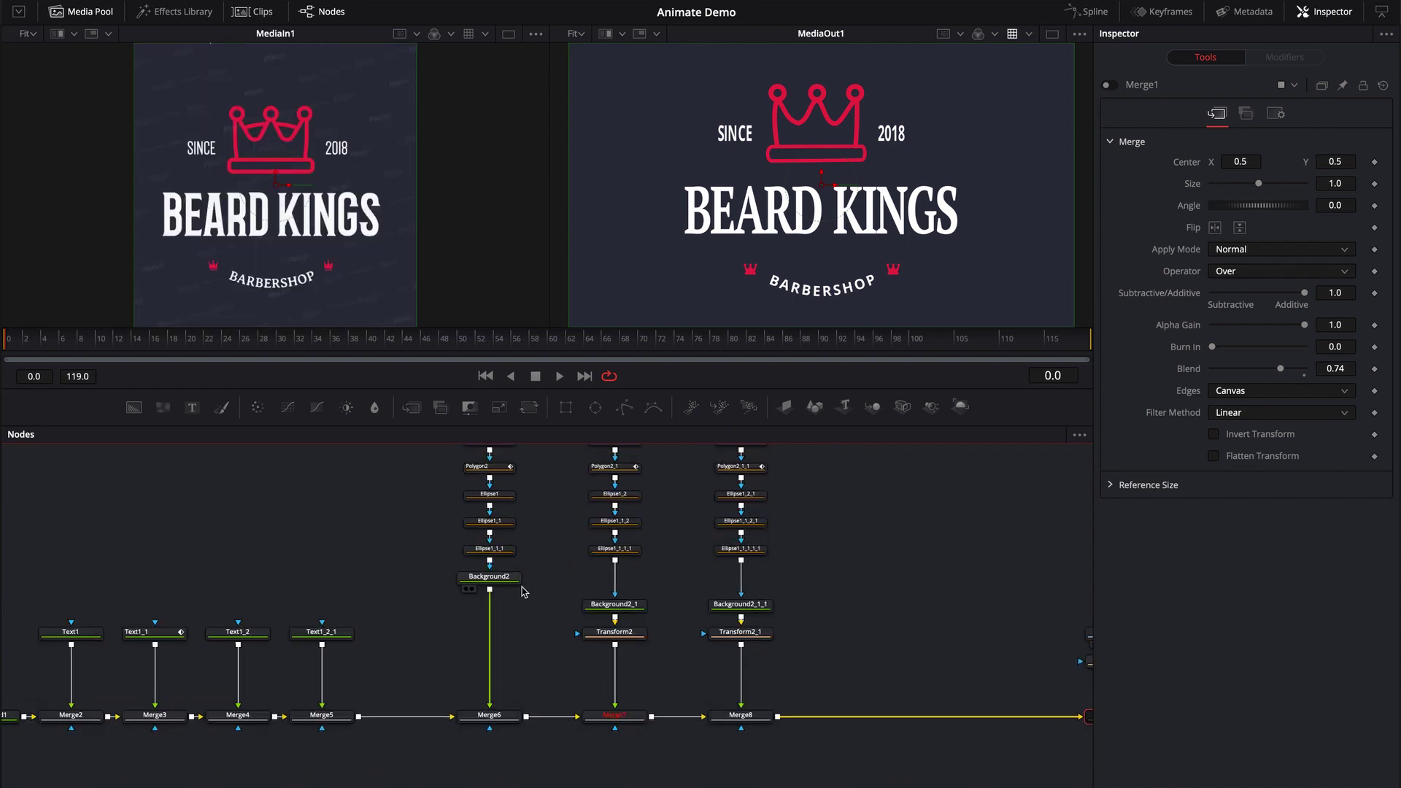
# Step: Pan to the crown nodes, select Background2, and bring up Select Tool with Shift+Space
pyautogui.moveTo(536, 594); pyautogui.dragTo(538, 613)
pyautogui.moveTo(457, 470); pyautogui.dragTo(539, 598)
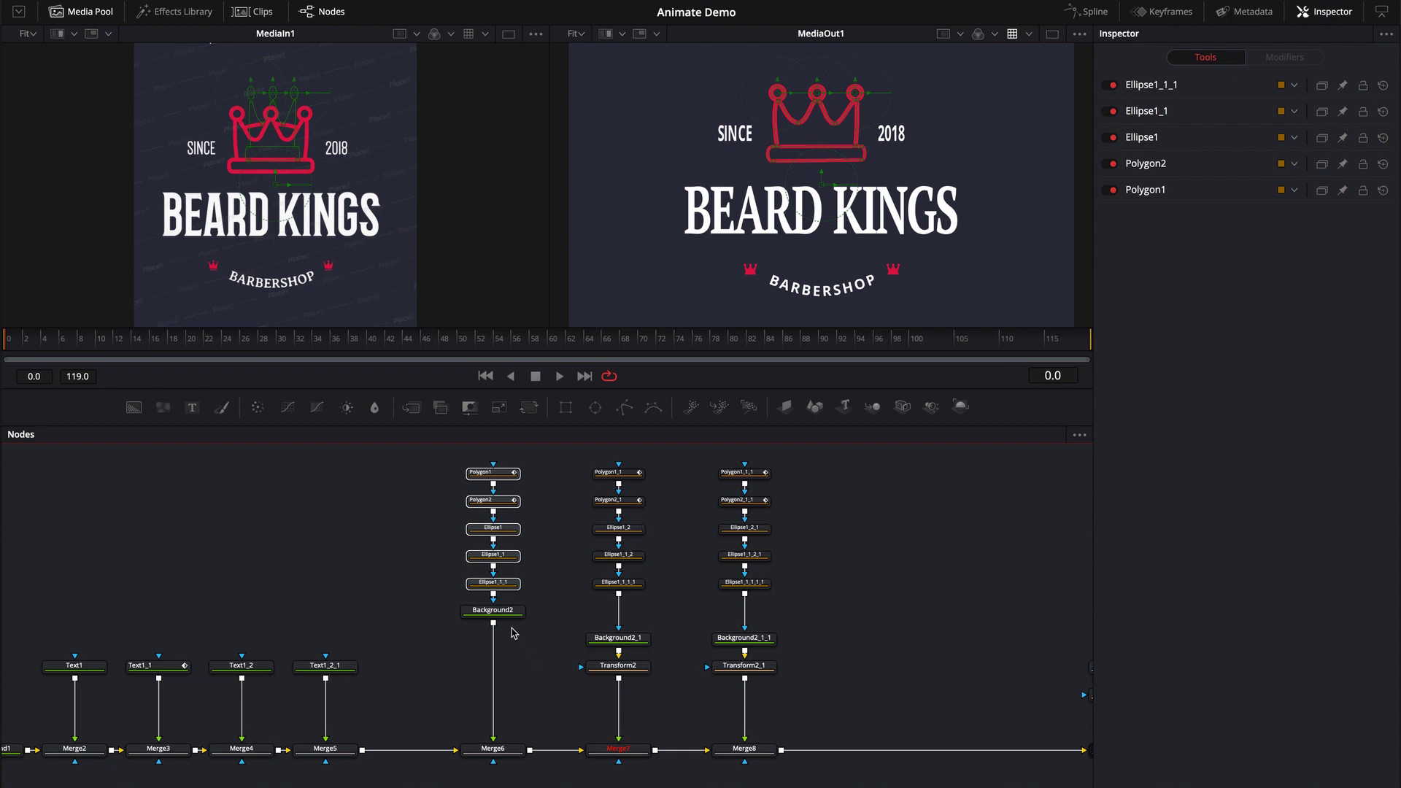
pyautogui.click(474, 612)
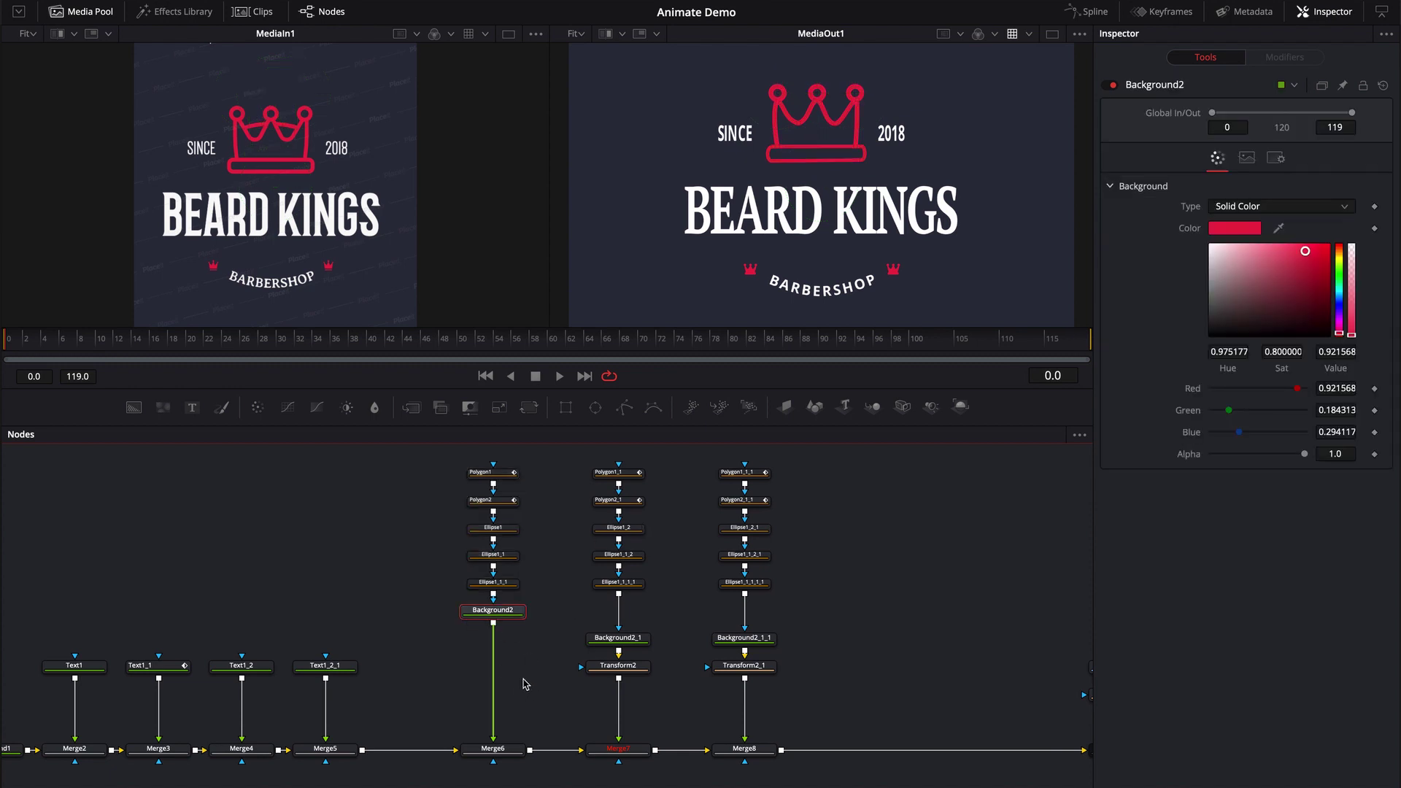
pyautogui.hotkey('shift', 'space')
# Step: Insert an Animate tool after Background2, set Drop to 1.0, and play back the crown drop
pyautogui.write('anim')
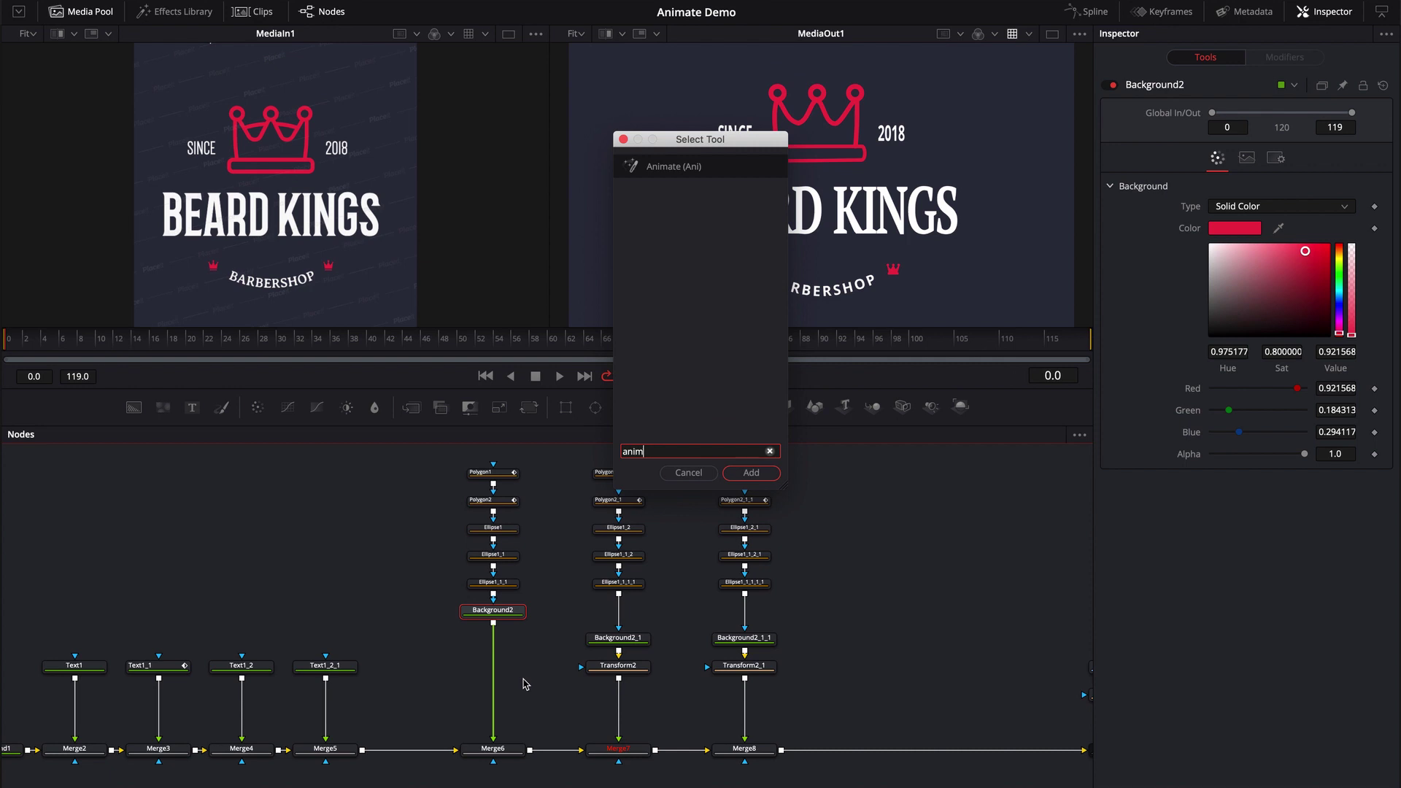
pyautogui.press('Return')
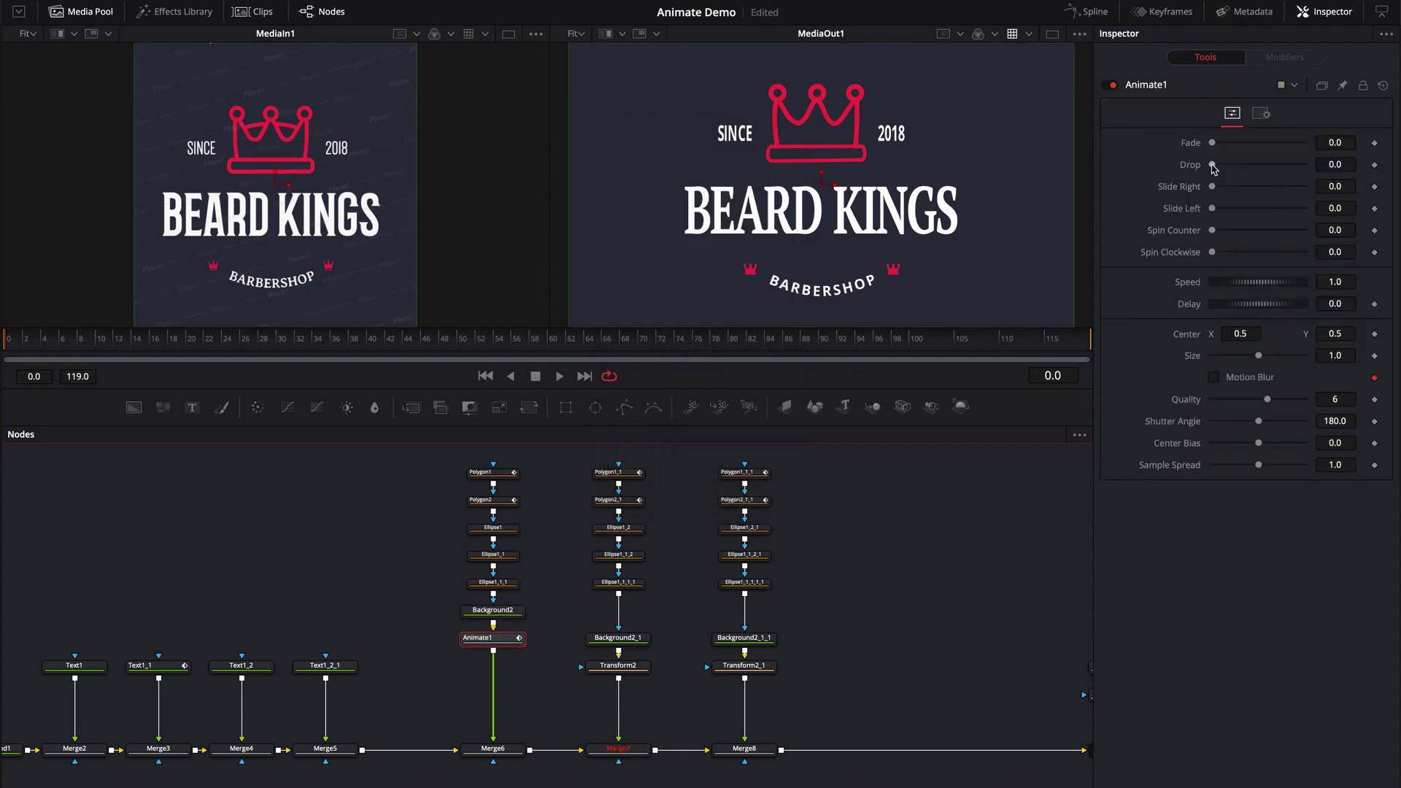
pyautogui.moveTo(1212, 164); pyautogui.dragTo(1324, 169)
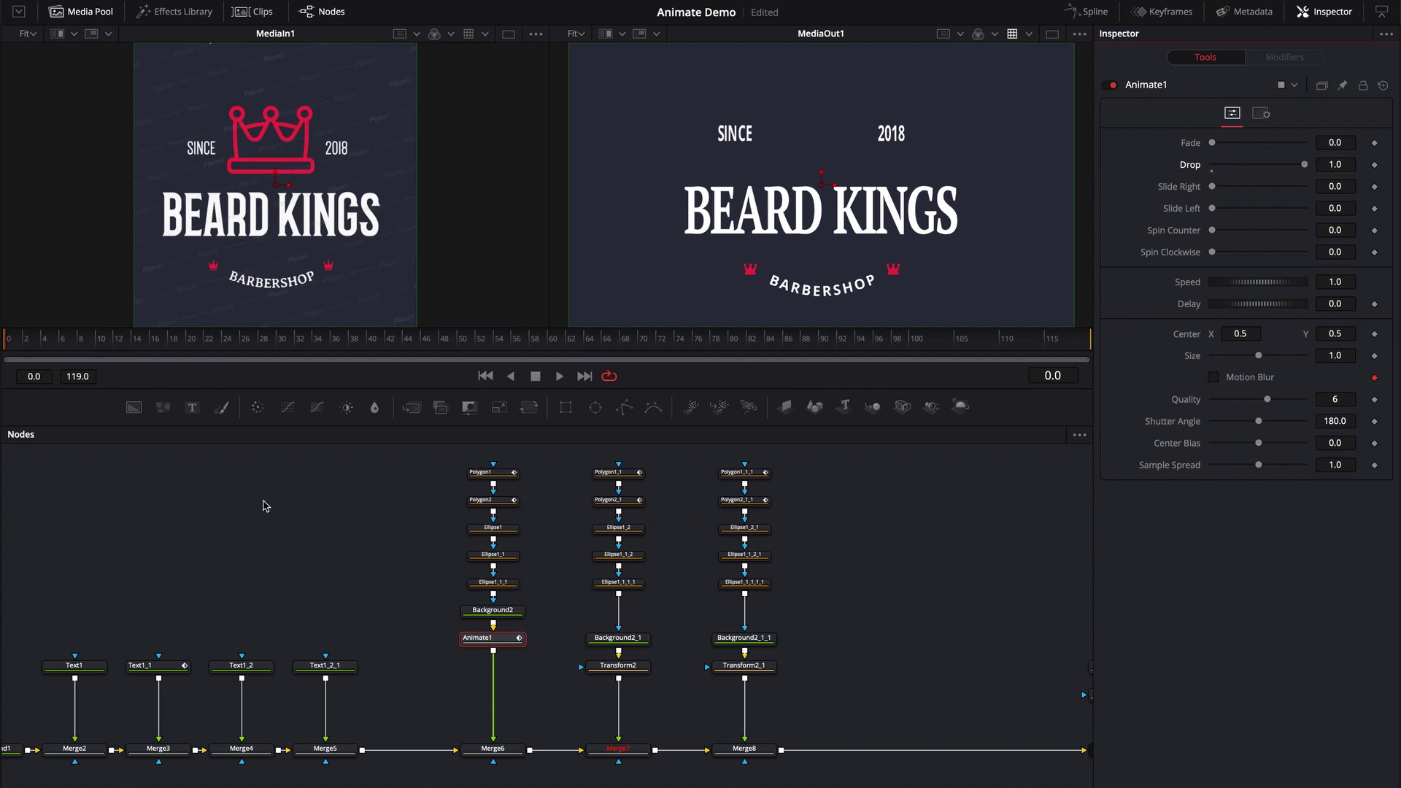
pyautogui.press('space')
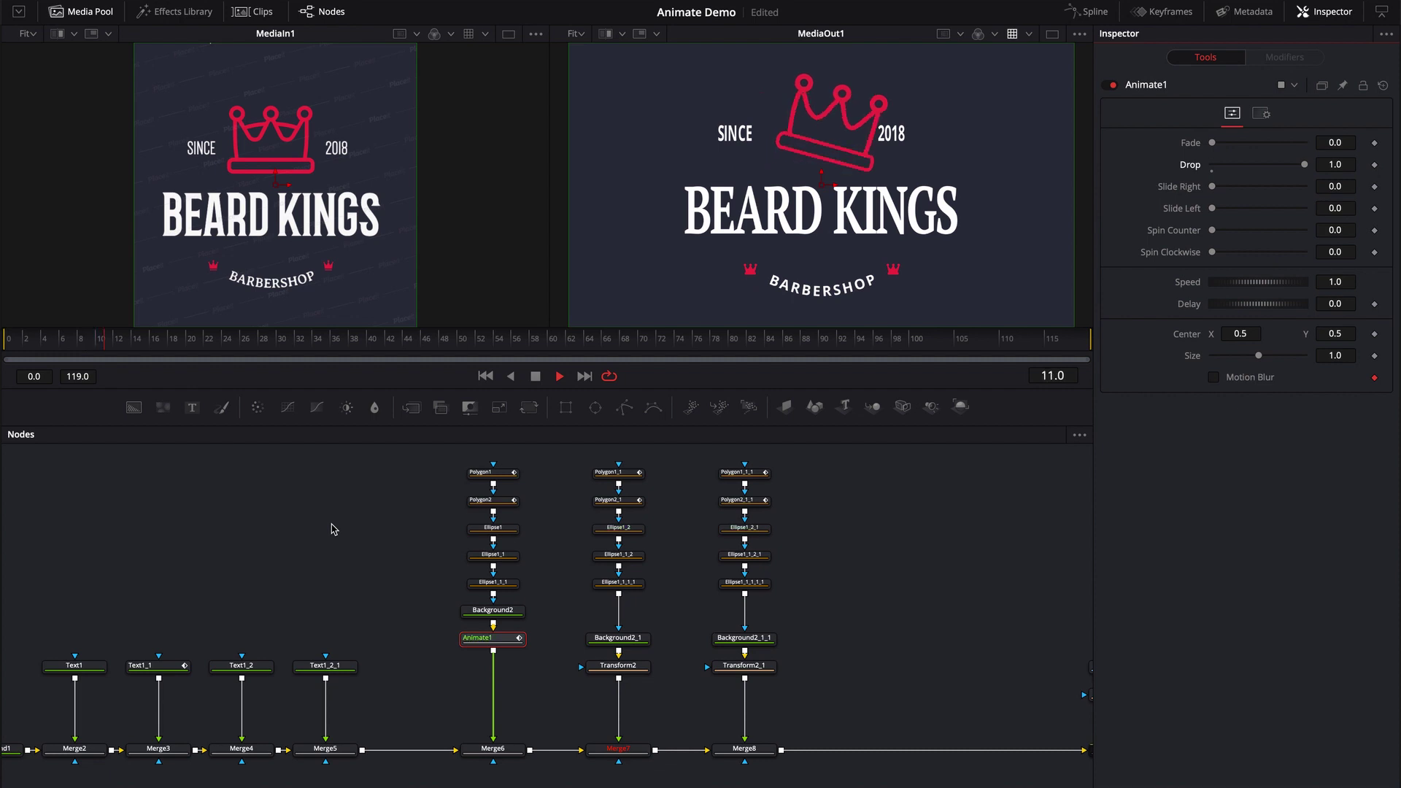
pyautogui.press('space')
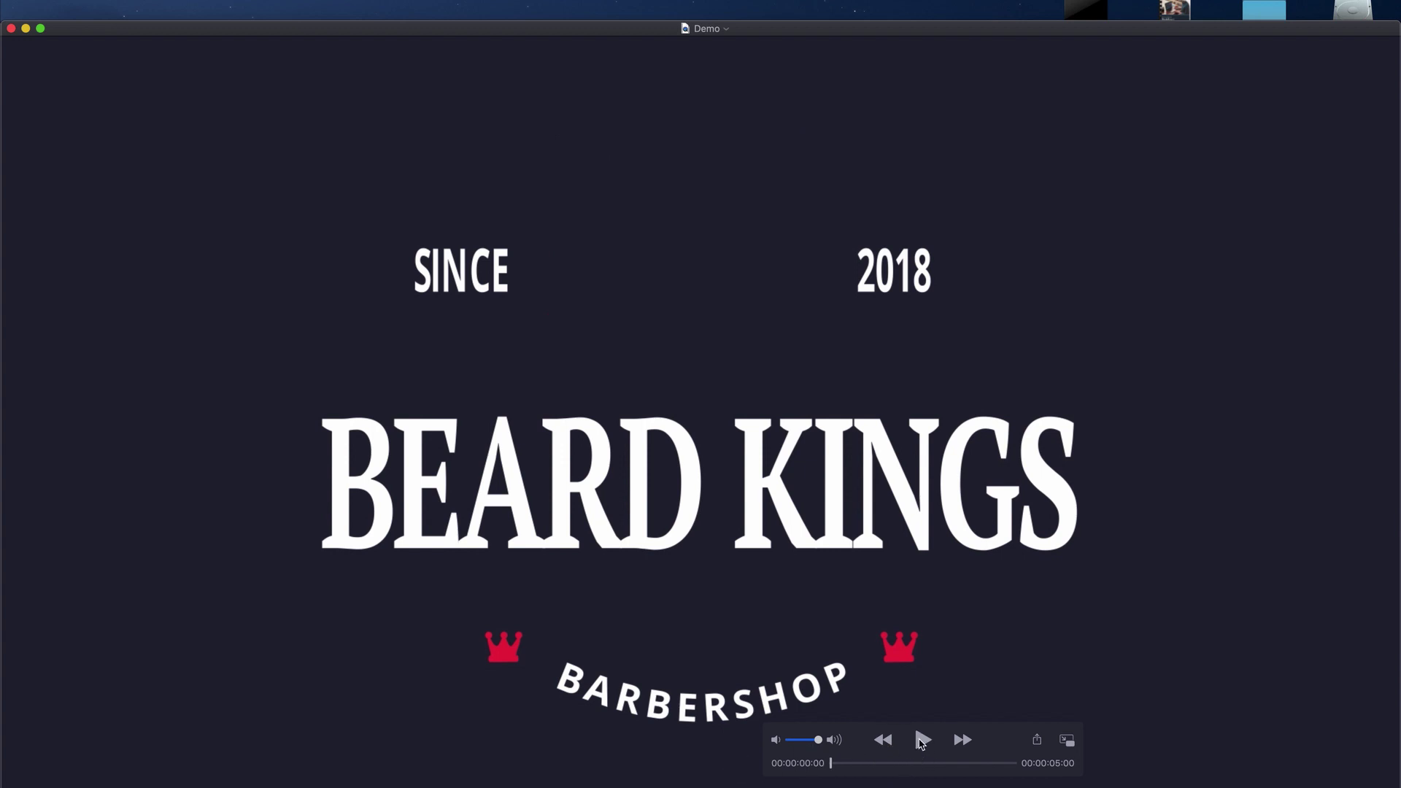
# Step: Replay the Demo clip from 00:00:00:00 to watch the red crown drop into the logo
pyautogui.click(923, 740)
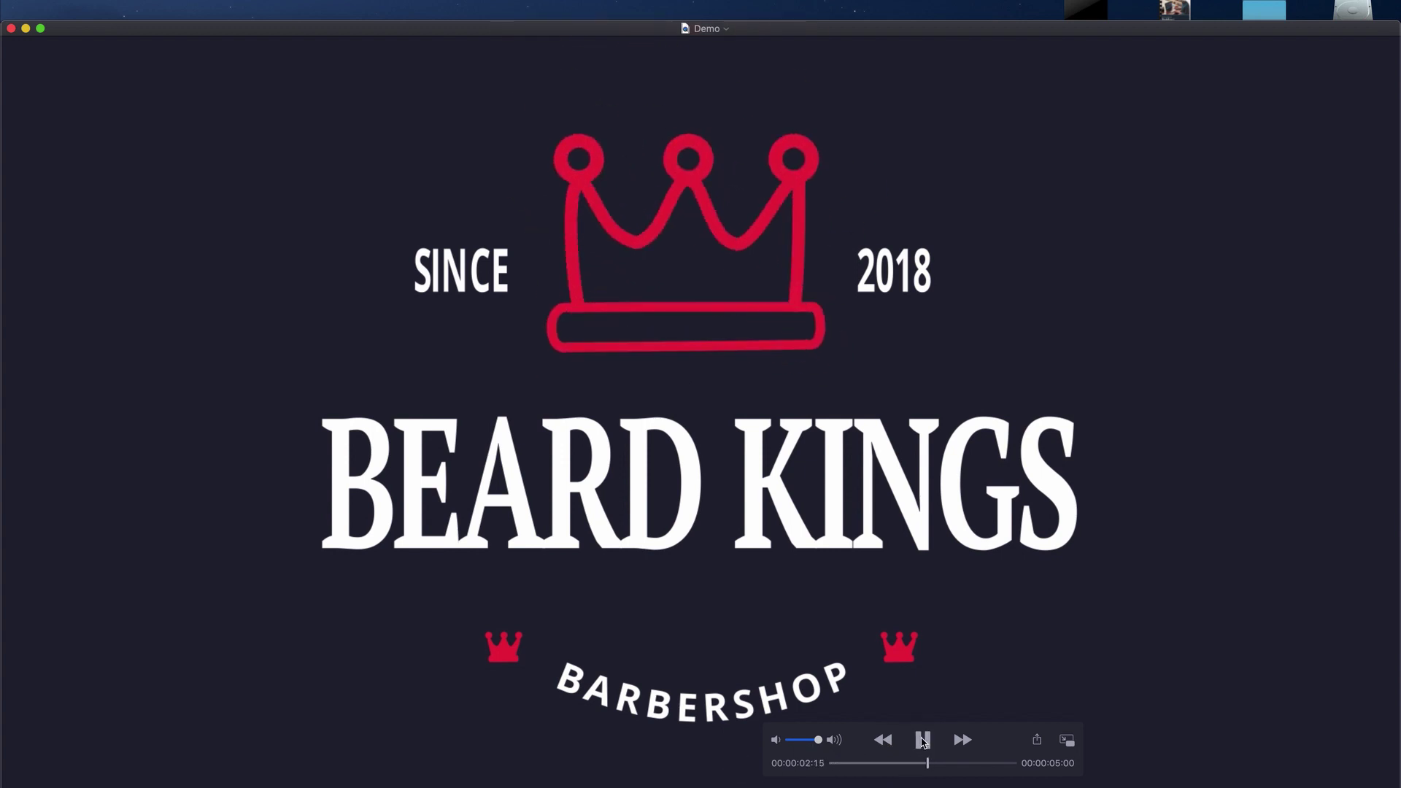
pyautogui.moveTo(971, 763); pyautogui.dragTo(828, 759)
pyautogui.moveTo(15, 379)
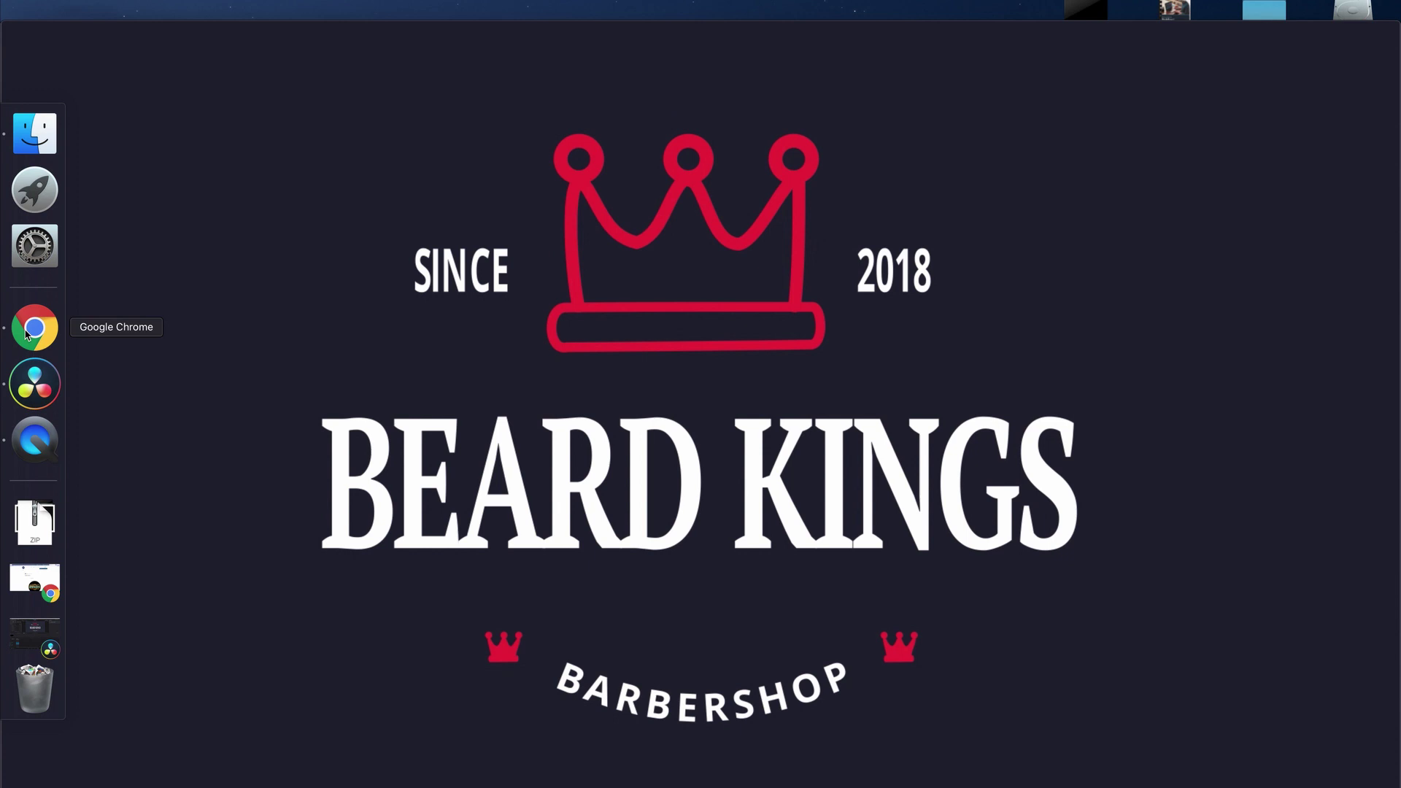
# Step: Bring Chrome forward and scroll the Animate Tool Beta post to its Animate.setting download
pyautogui.click(31, 329)
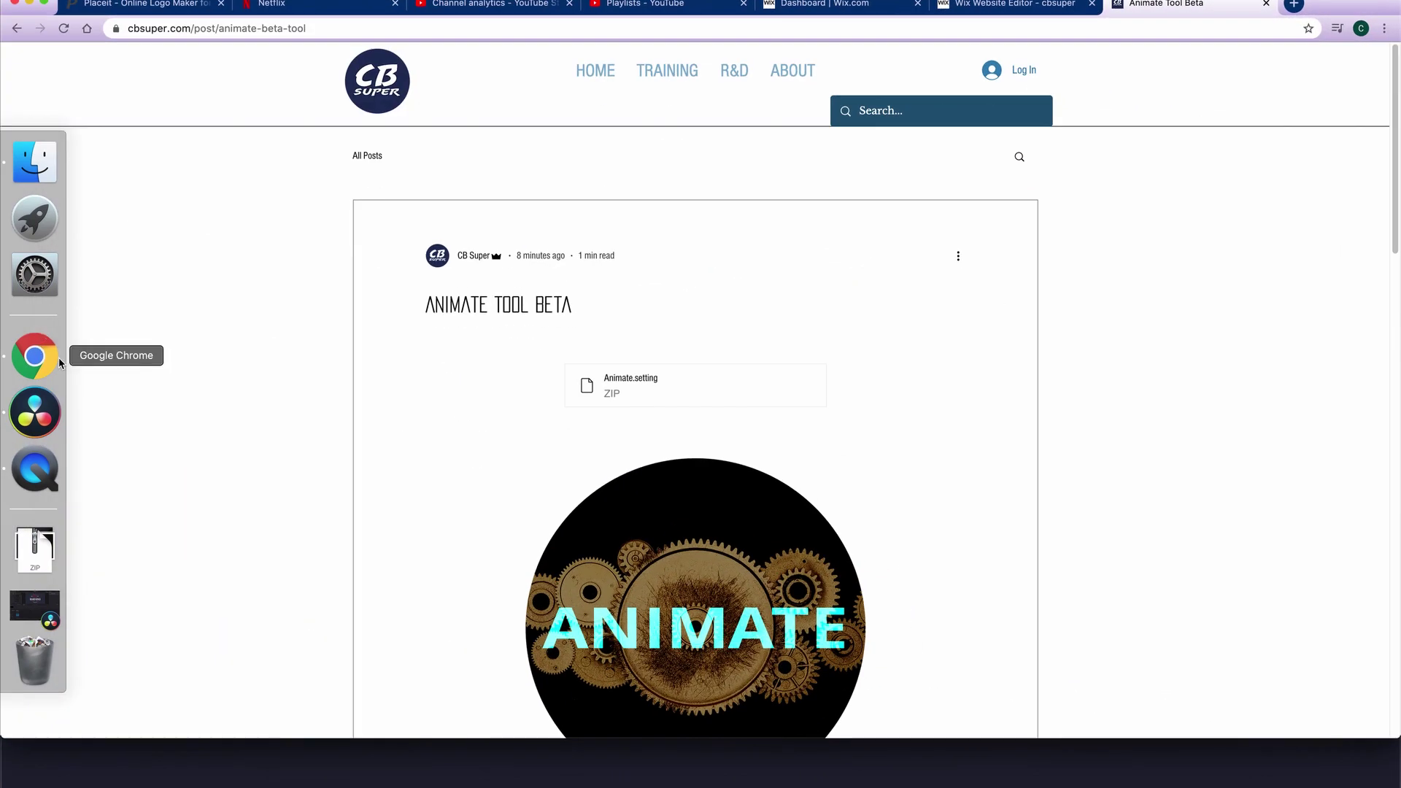
pyautogui.scroll(-2, 275, 309)
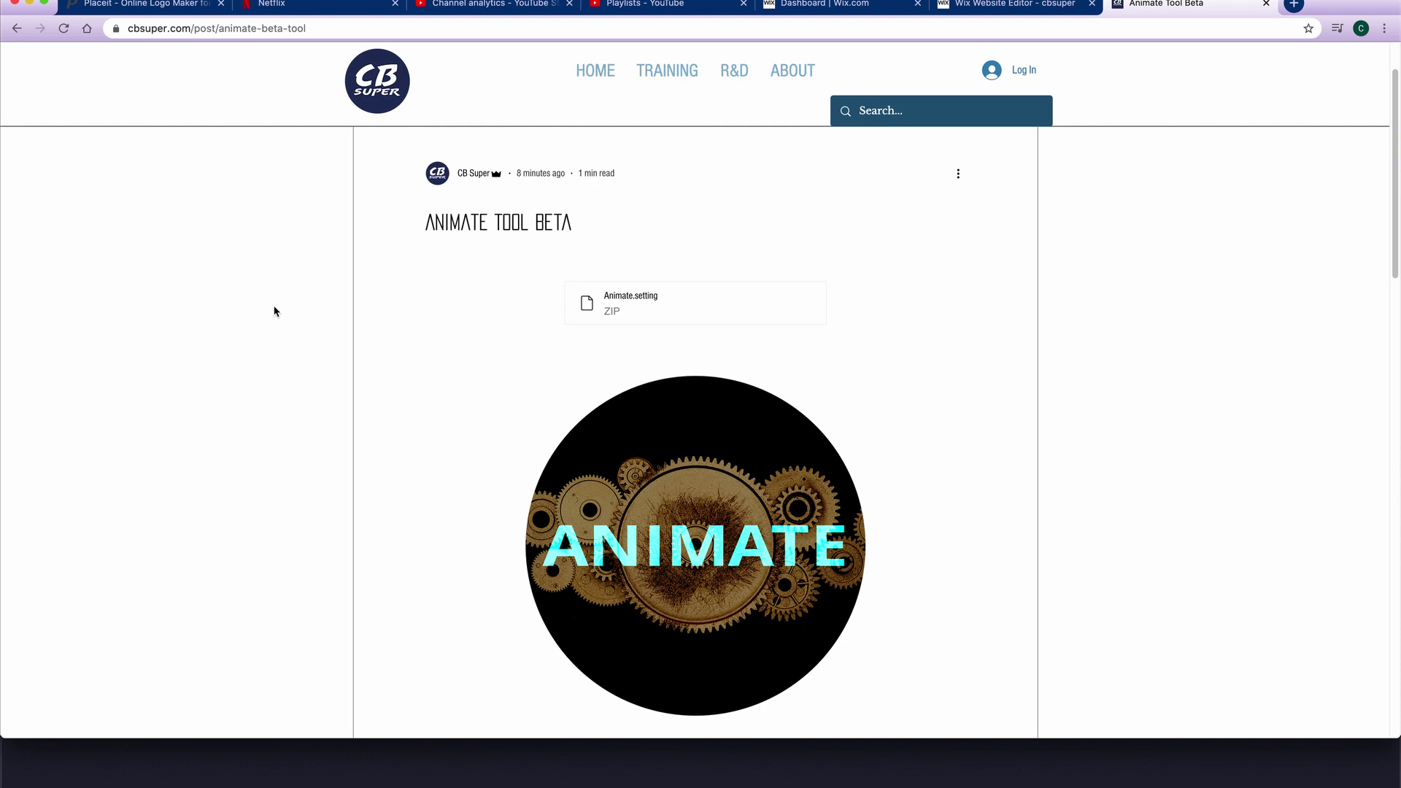
# Step: Return to DaVinci Resolve's Fusion page and pan the node graph to the Merge chain
pyautogui.moveTo(2, 241)
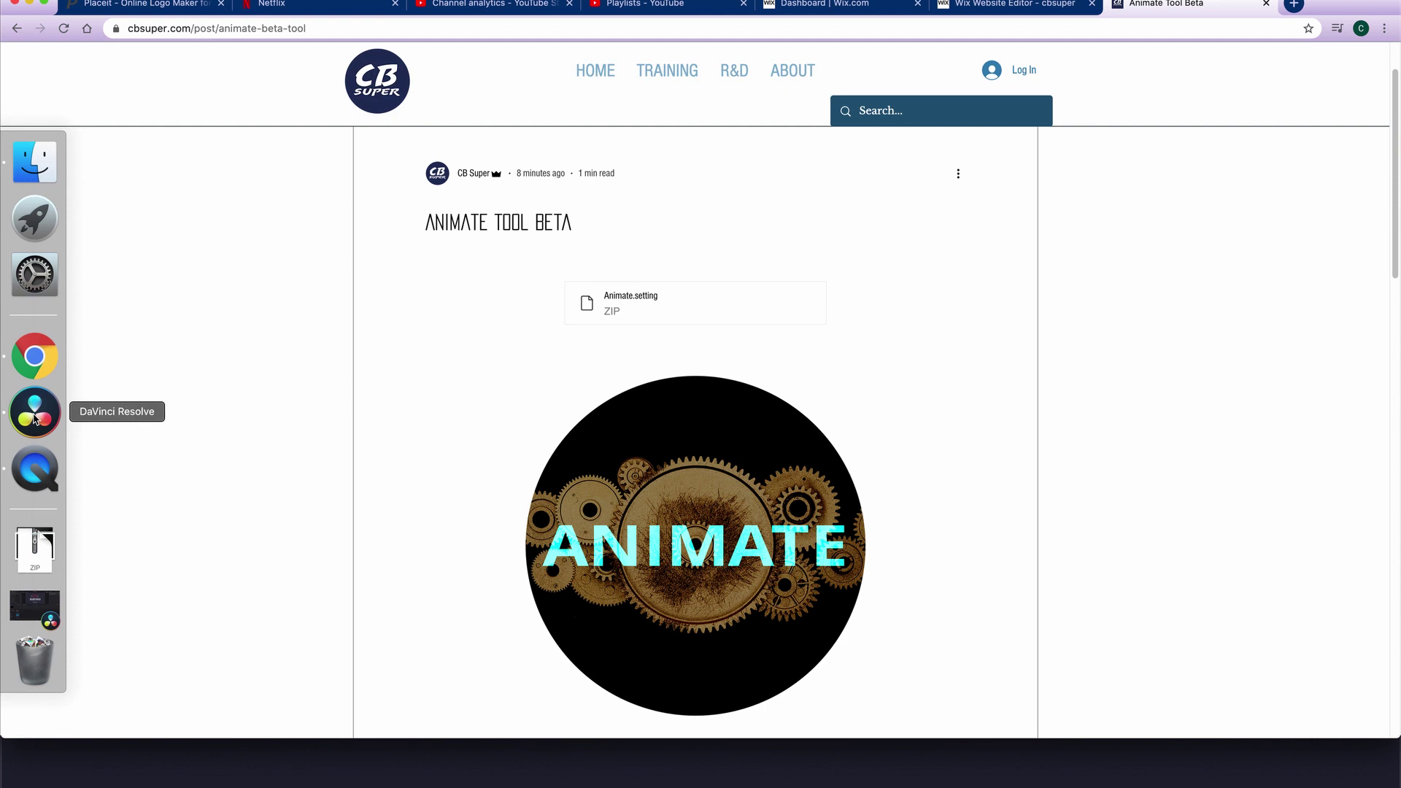
pyautogui.click(35, 415)
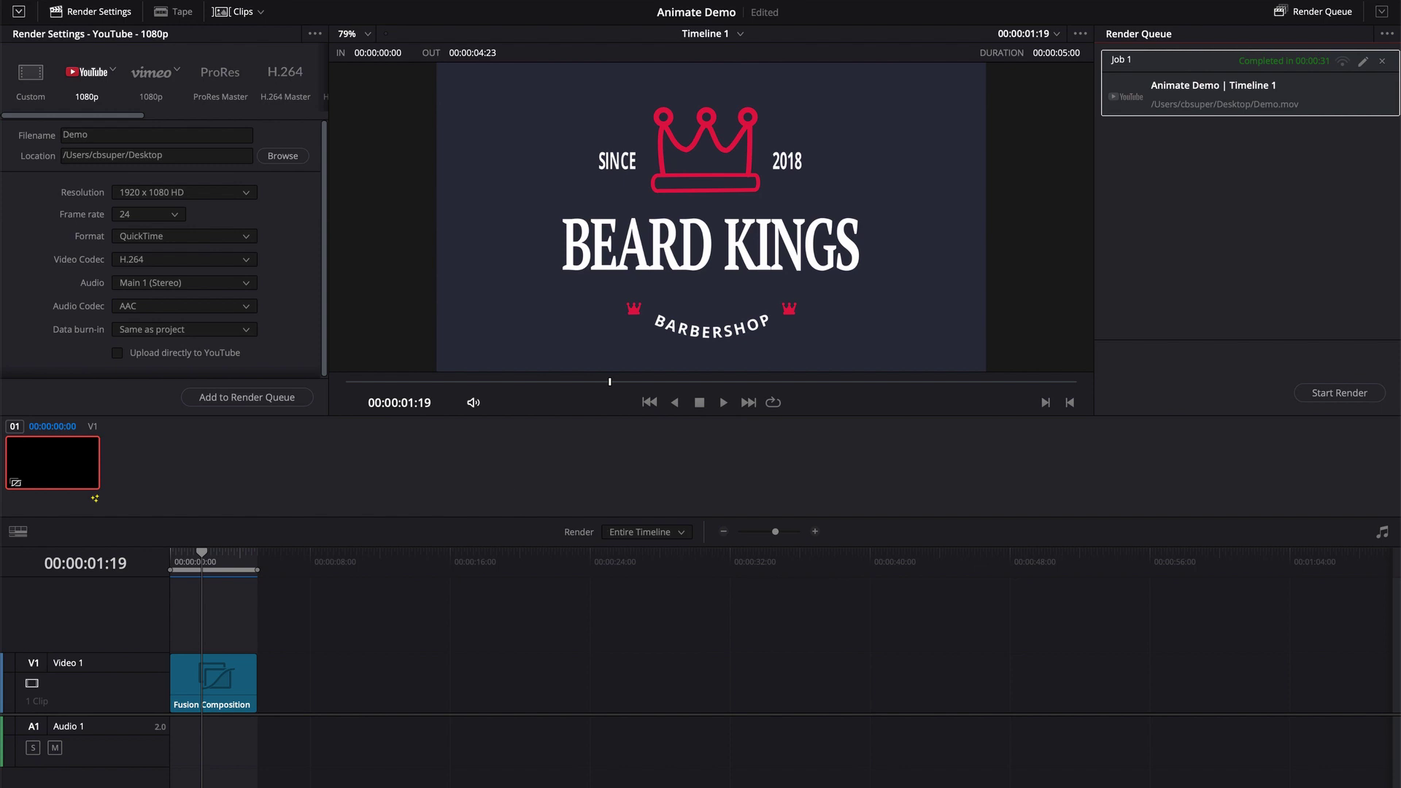
pyautogui.hotkey('shift', '4')
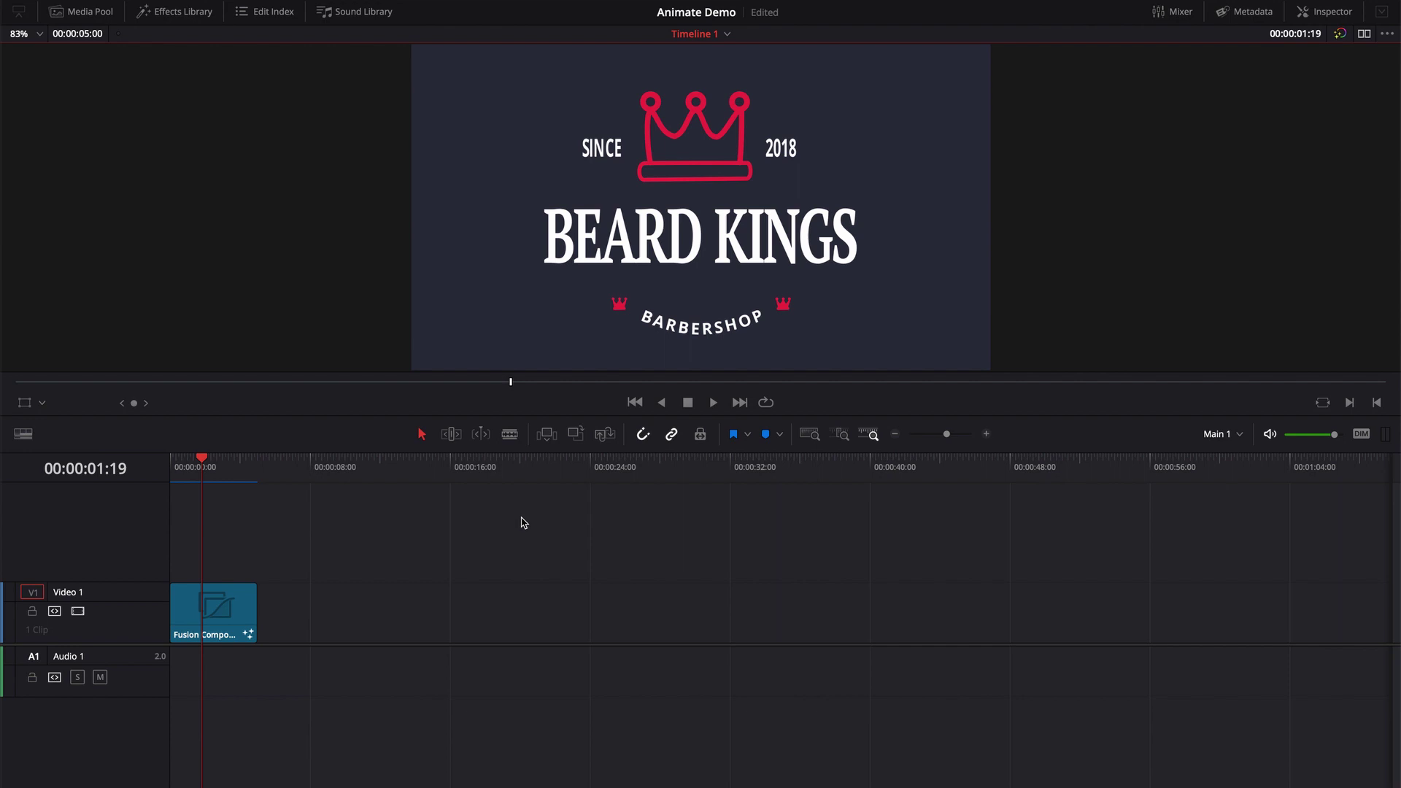
pyautogui.hotkey('shift', '5')
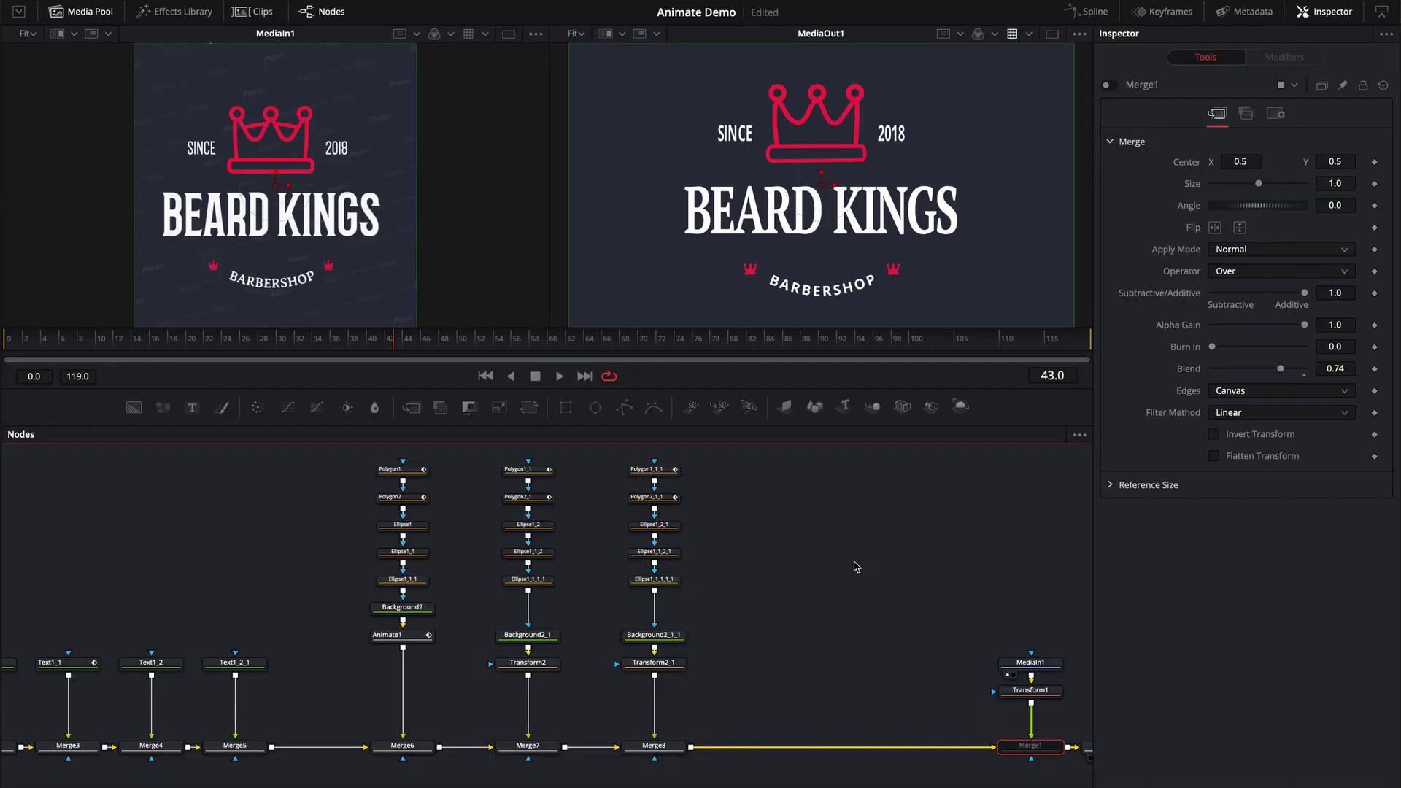
pyautogui.moveTo(829, 566); pyautogui.dragTo(794, 564)
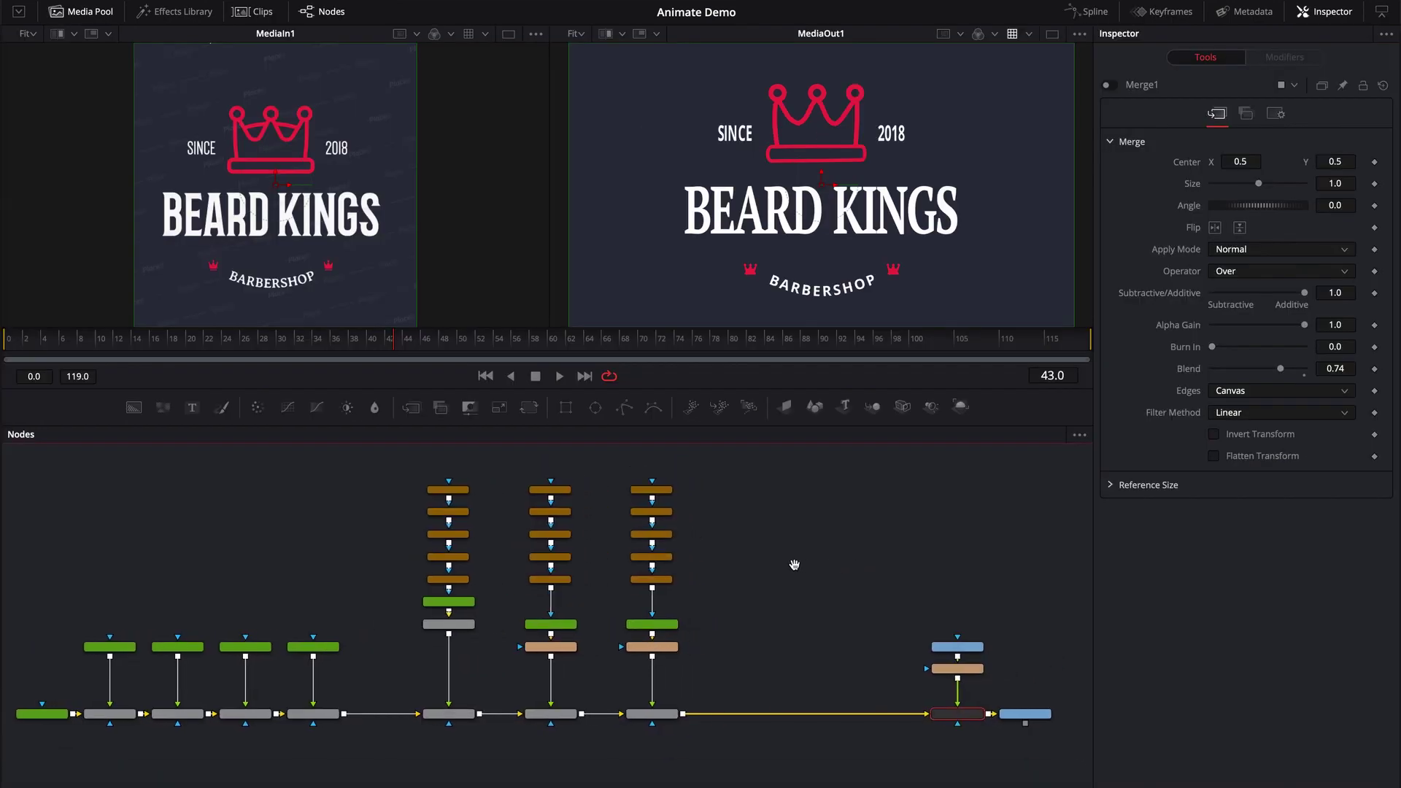
pyautogui.scroll(3, 766, 660)
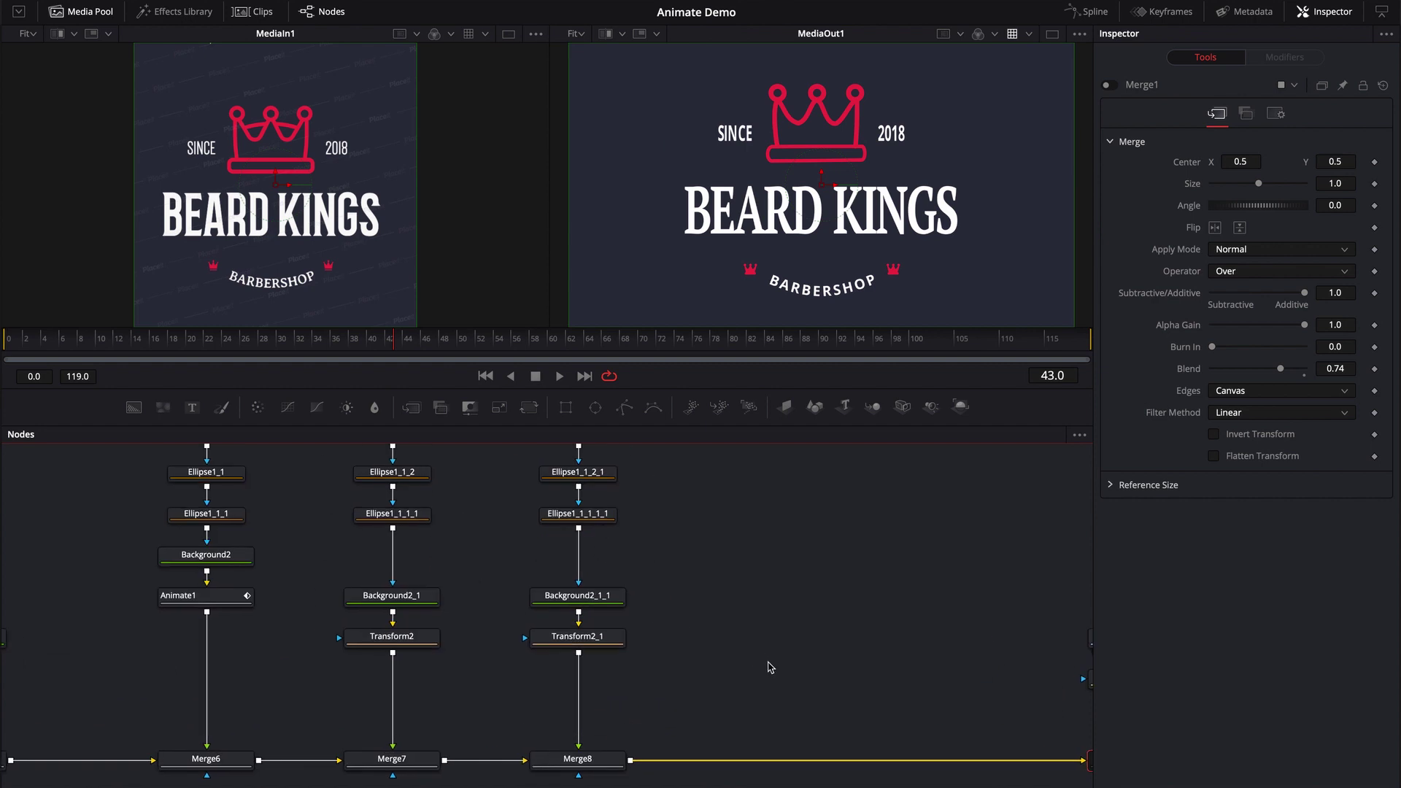
pyautogui.moveTo(770, 668); pyautogui.dragTo(725, 619)
# Step: Add a CBVHS tool via a 'vhs' search and connect Merge8's output into it
pyautogui.hotkey('shift', 'space')
pyautogui.write('anim')
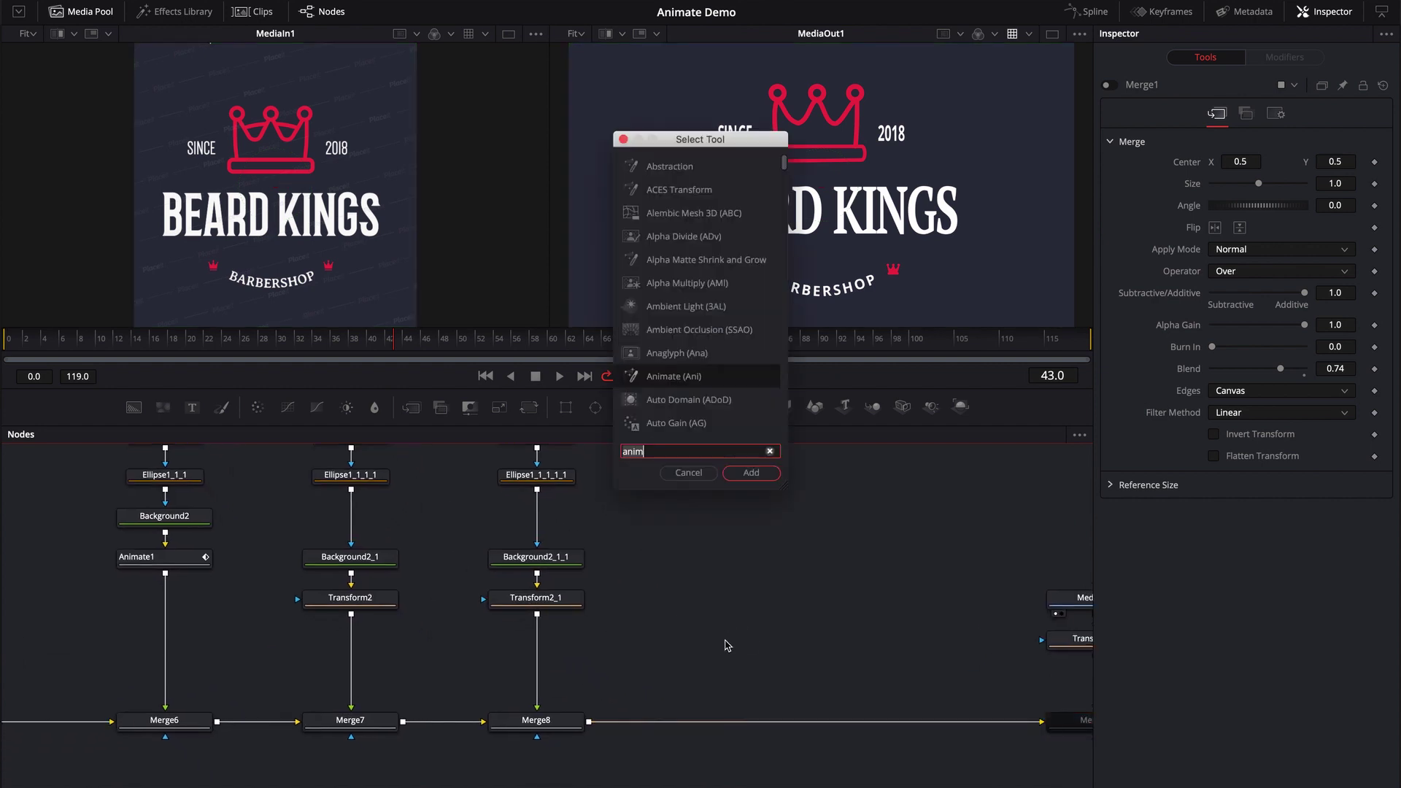
pyautogui.press('BackSpace')
pyautogui.press('BackSpace')
pyautogui.press('BackSpace')
pyautogui.press('BackSpace')
pyautogui.write('vhs')
pyautogui.press('Return')
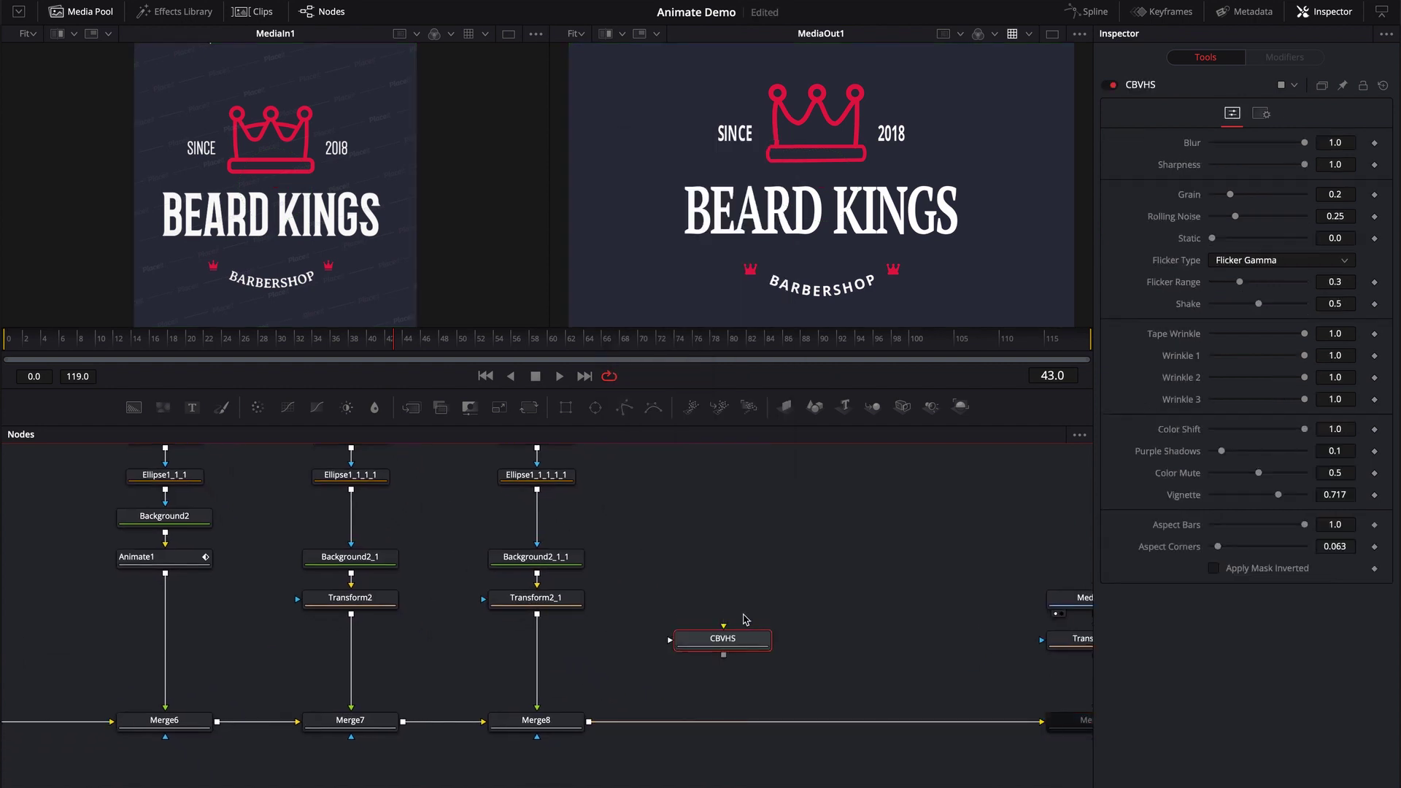
pyautogui.moveTo(725, 640); pyautogui.dragTo(724, 675)
pyautogui.hscroll(2, 916, 683)
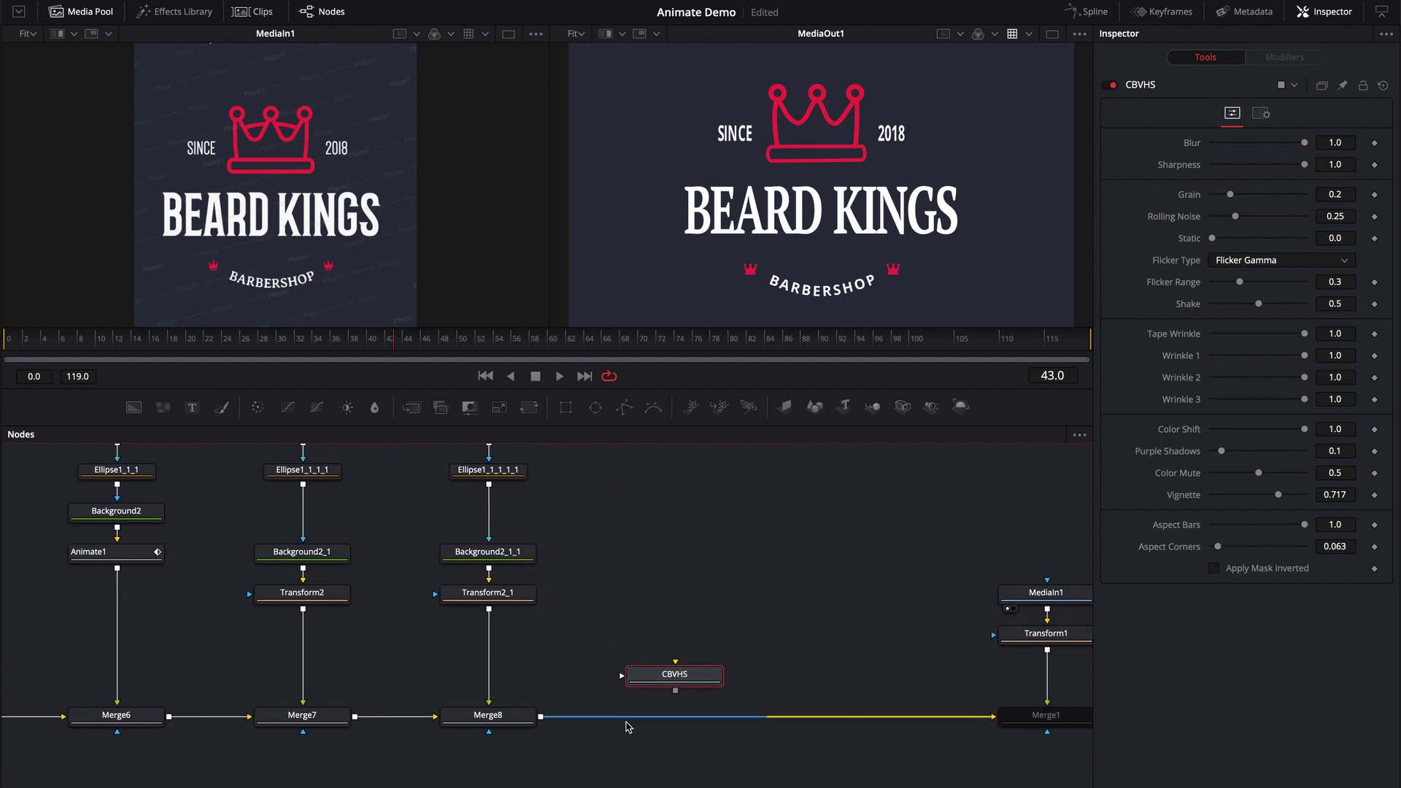
pyautogui.moveTo(540, 717); pyautogui.dragTo(624, 679)
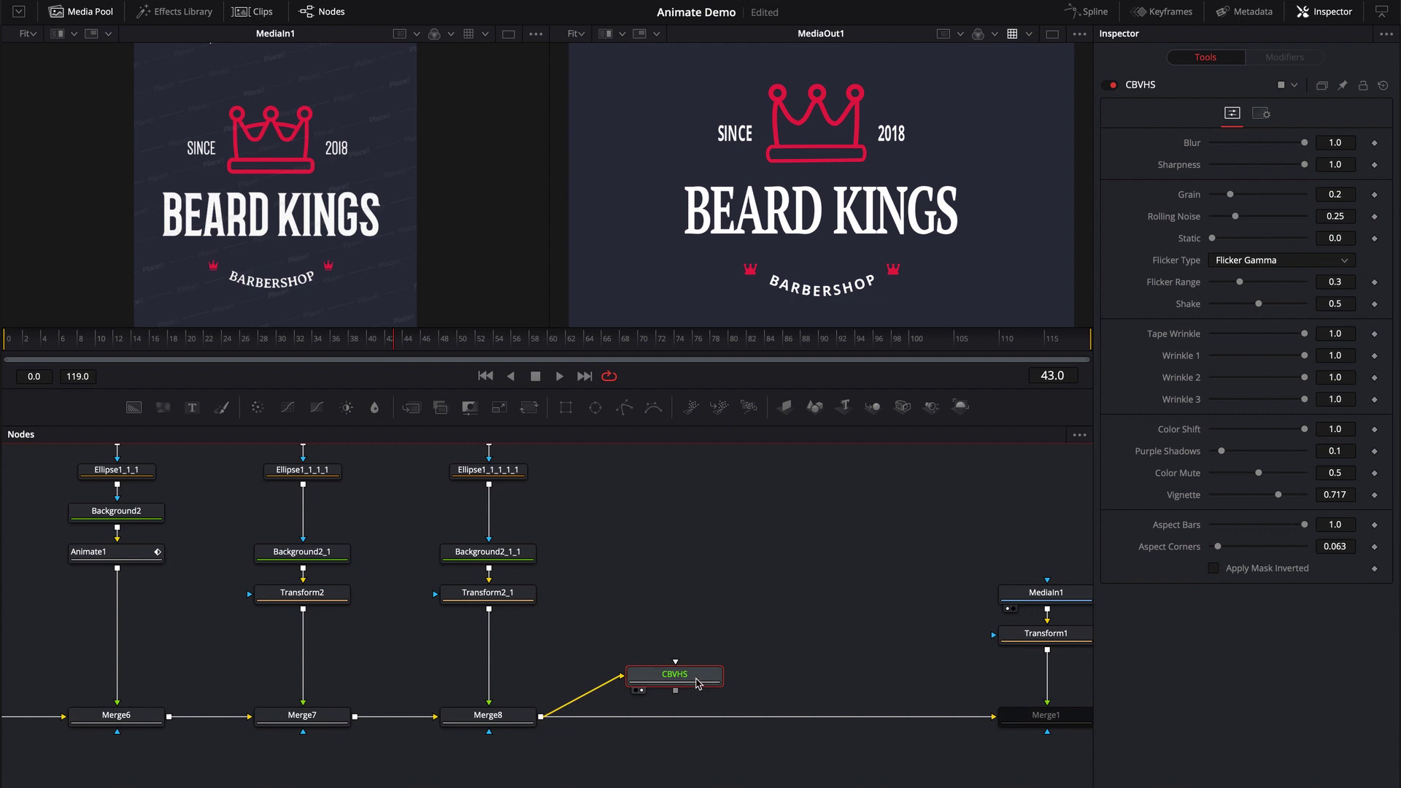
# Step: View the CBVHS node in viewer 2 and set its Aspect Bars to 0.0
pyautogui.moveTo(699, 683)
pyautogui.press('2')
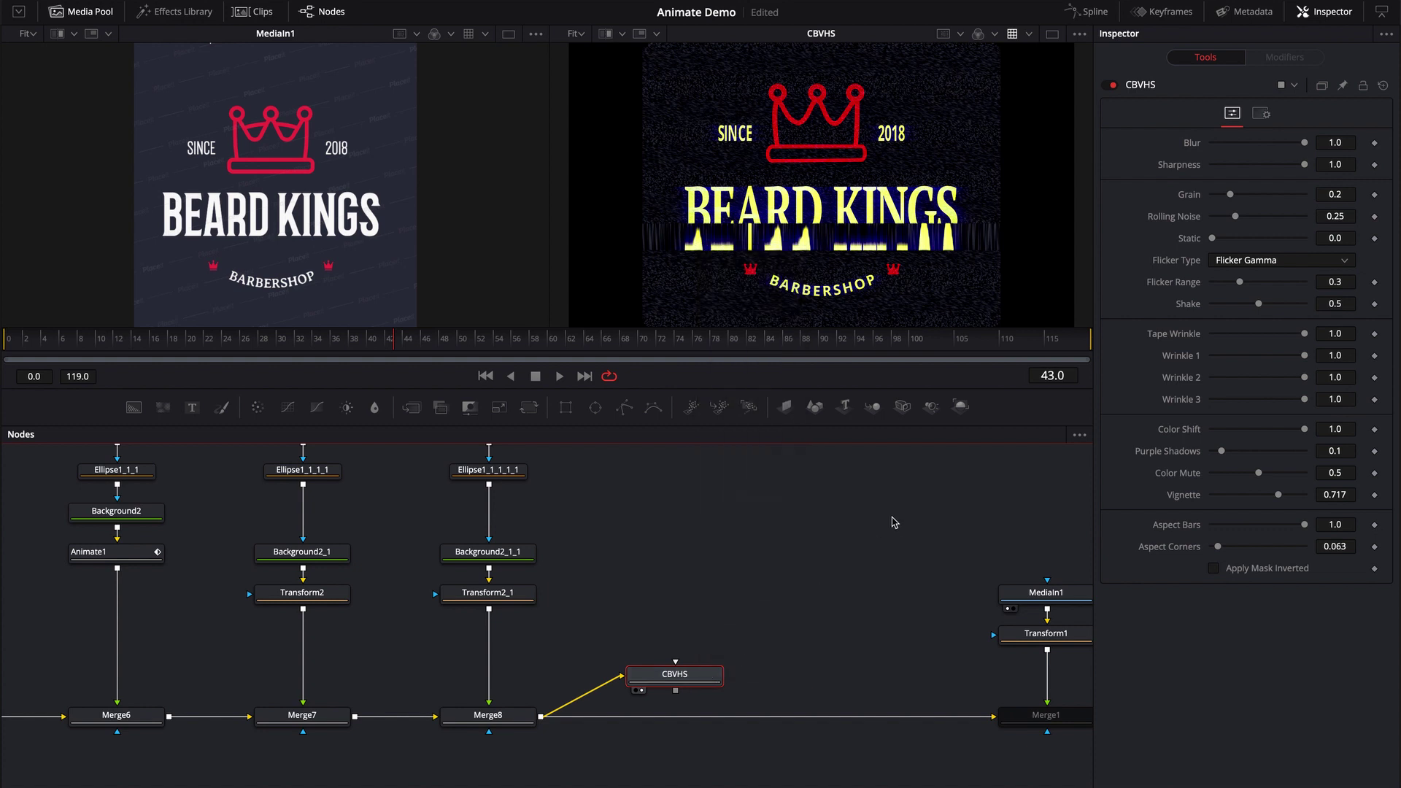
pyautogui.click(872, 514)
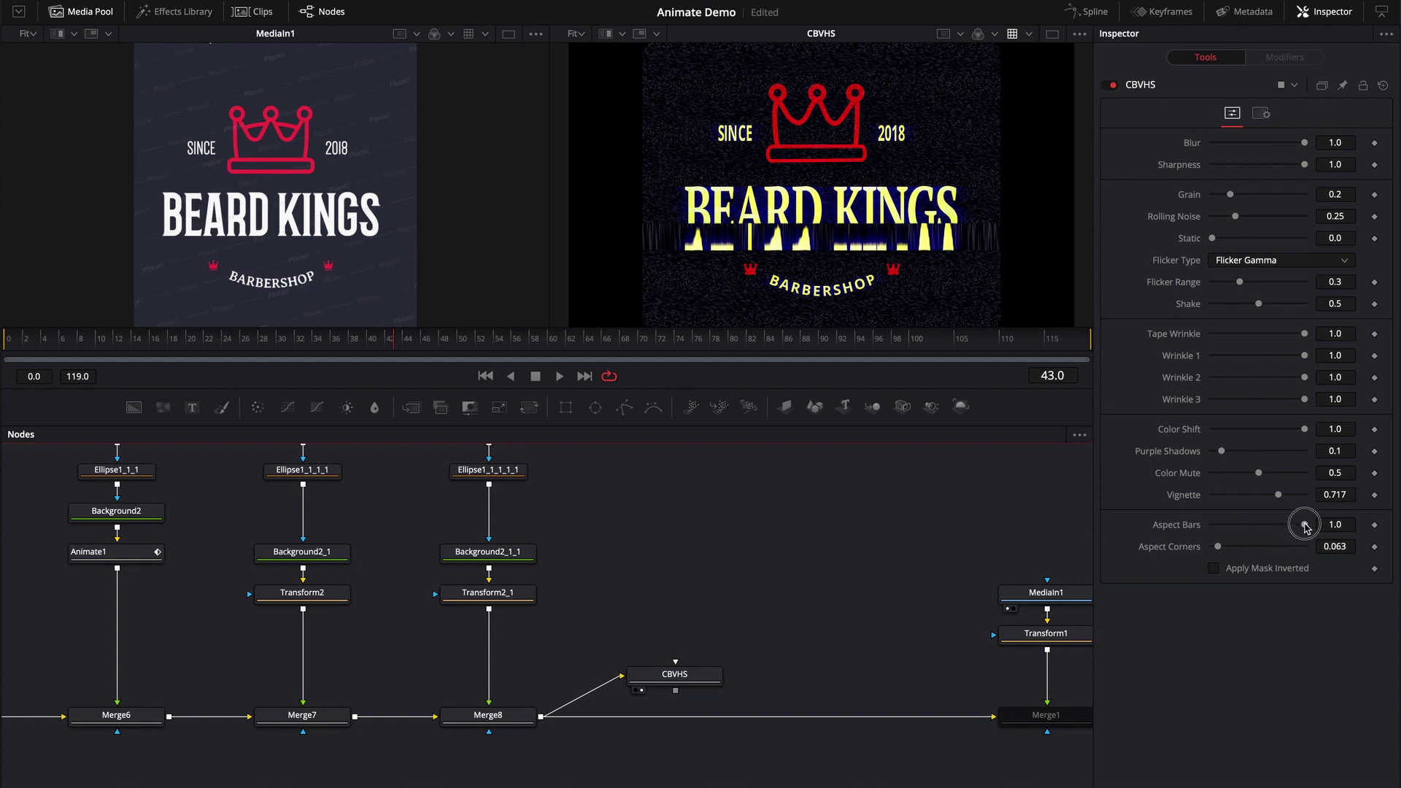
pyautogui.moveTo(1304, 525); pyautogui.dragTo(1199, 527)
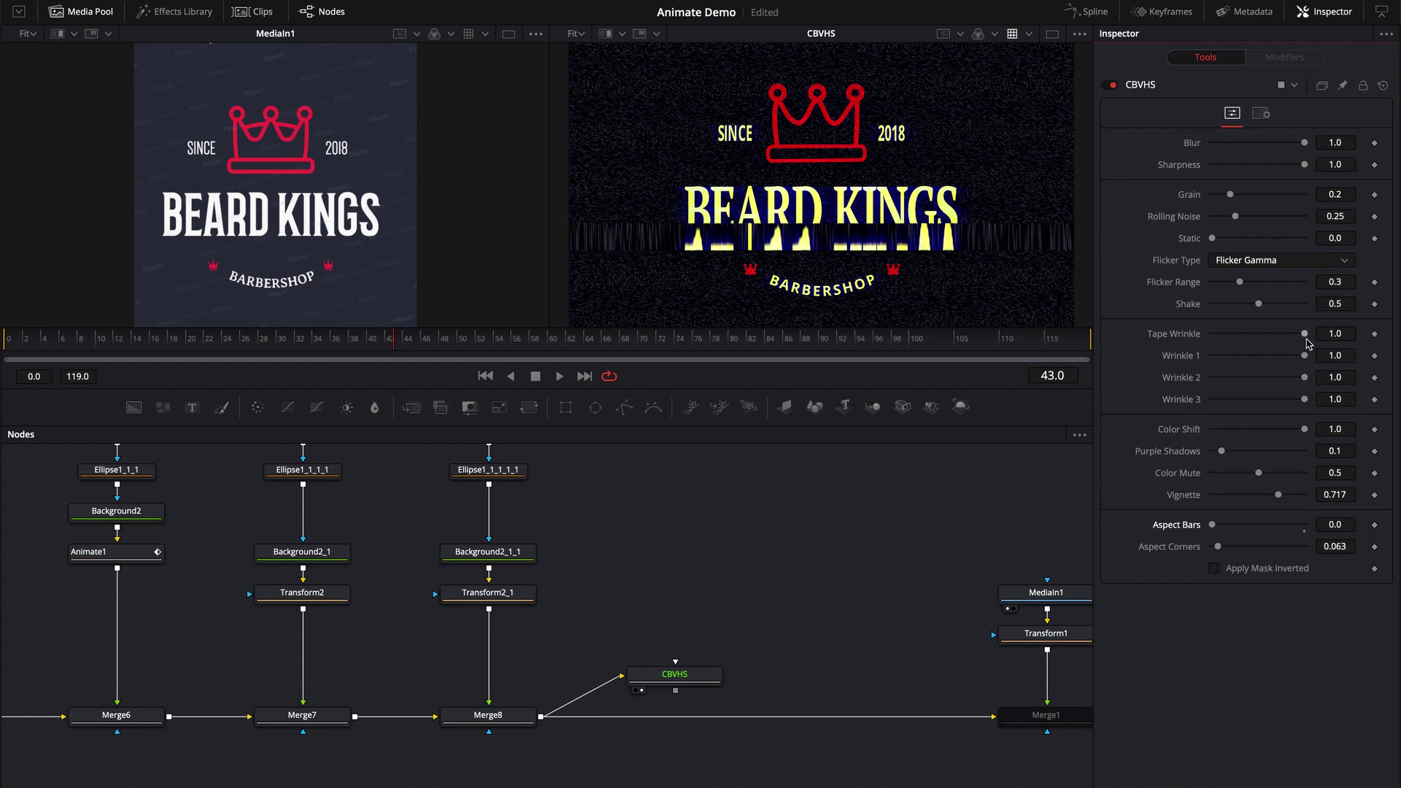
# Step: Lower the CBVHS Tape Wrinkle slider from 1.0 to 0.0
pyautogui.moveTo(1305, 334); pyautogui.dragTo(1191, 340)
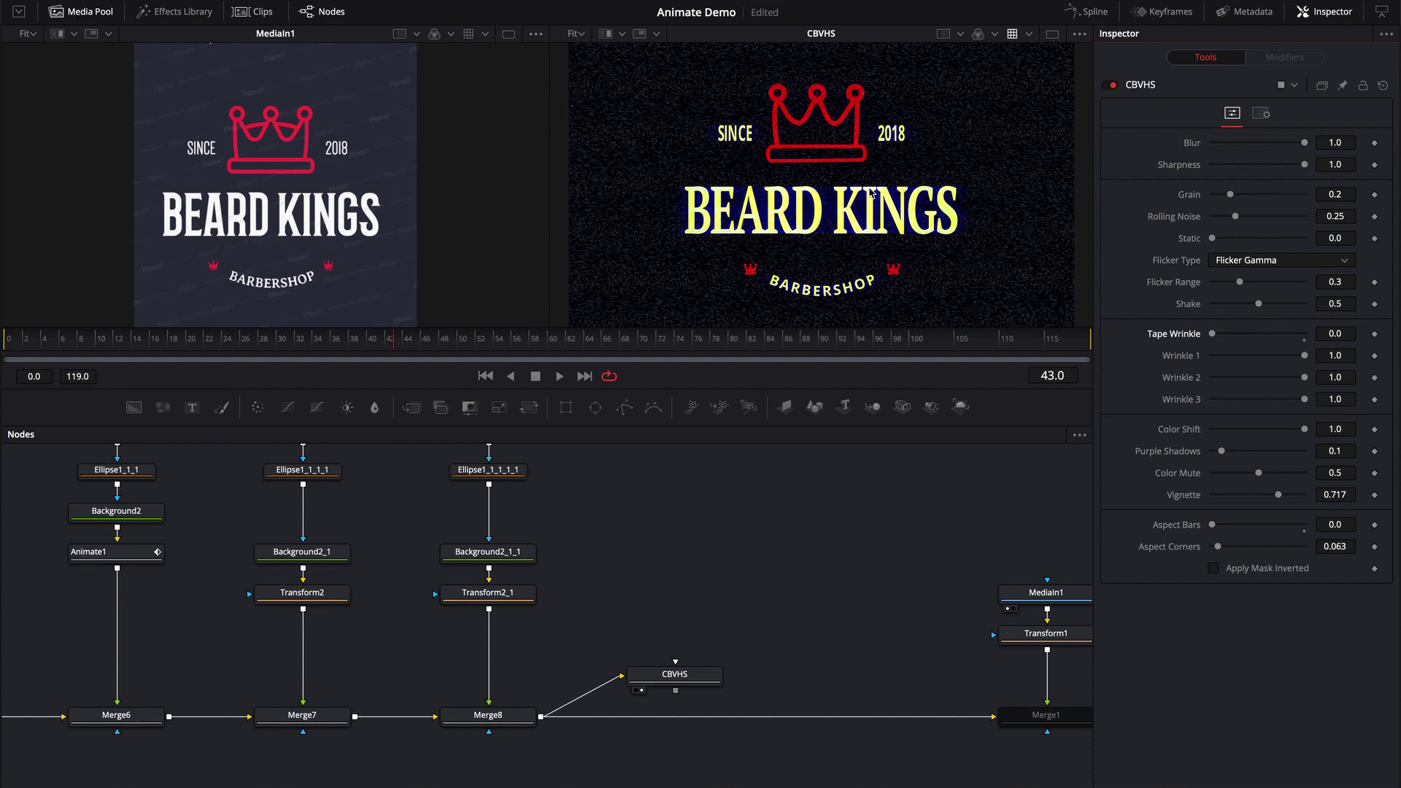
# Step: Save the Animate Demo project, then zoom out the node graph to show the whole comp with the CBVHS branch
pyautogui.hotkey('ctrl', 's')
pyautogui.scroll(2, 787, 584)
pyautogui.scroll(-5, 767, 617)
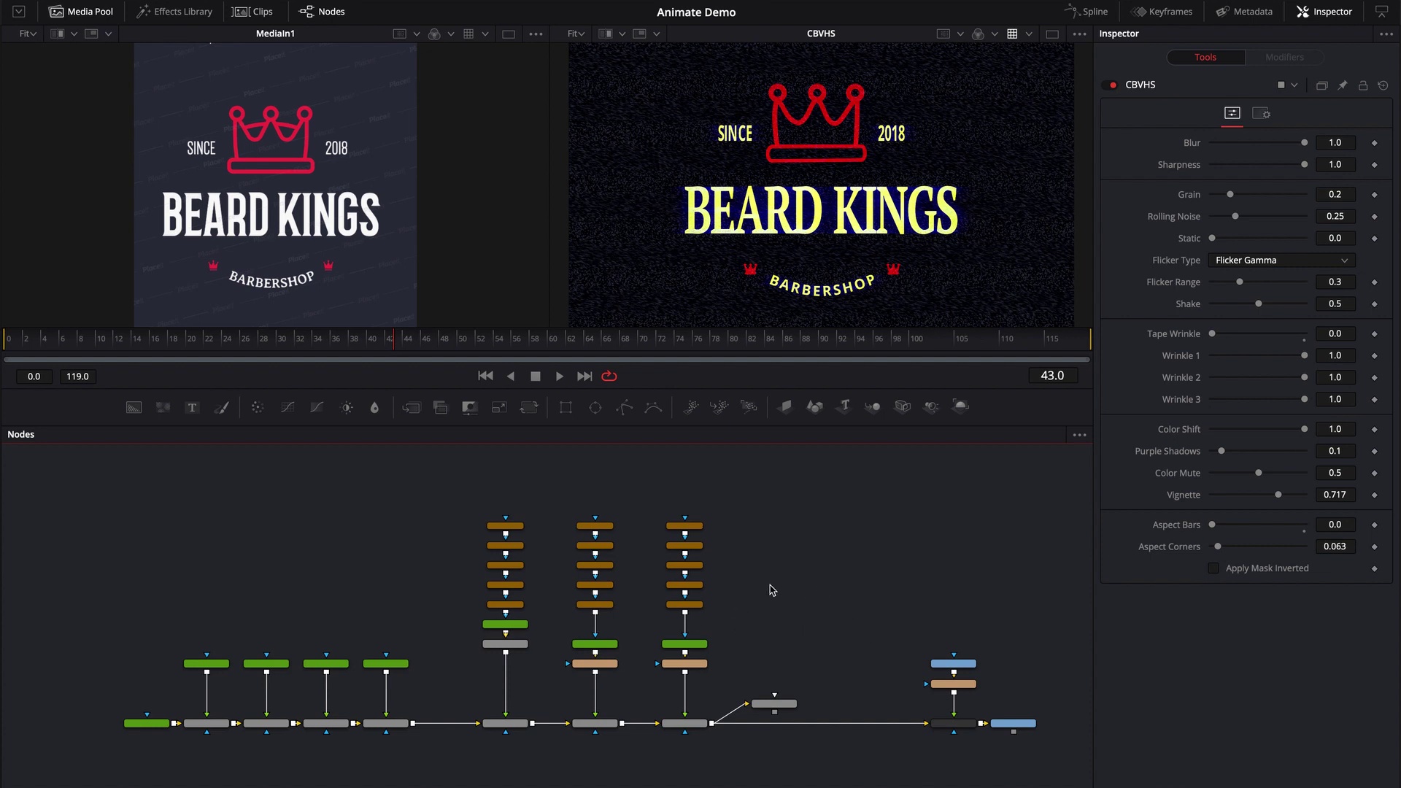
pyautogui.scroll(-2, 791, 578)
pyautogui.hscroll(2, 791, 578)
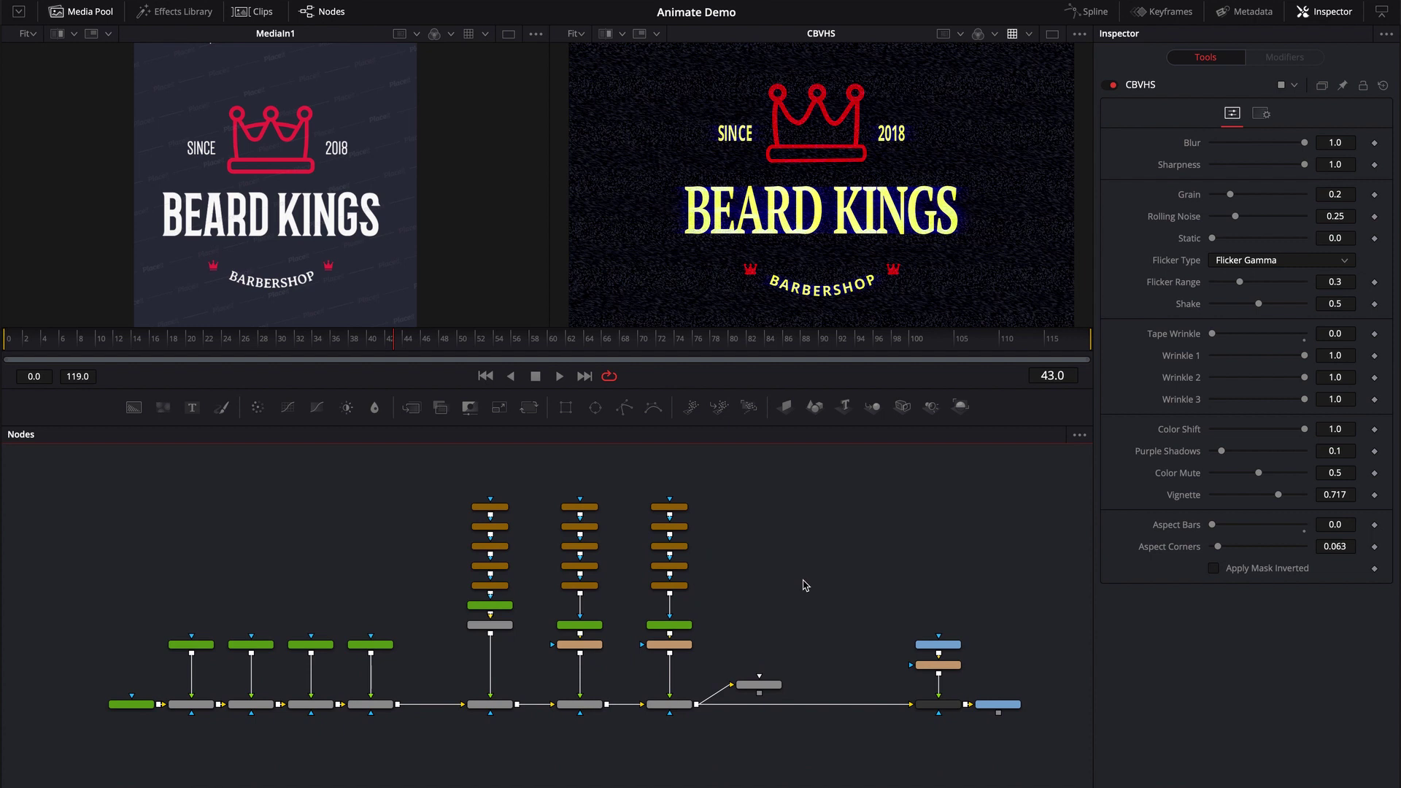
pyautogui.scroll(2, 806, 585)
pyautogui.hscroll(1, 806, 585)
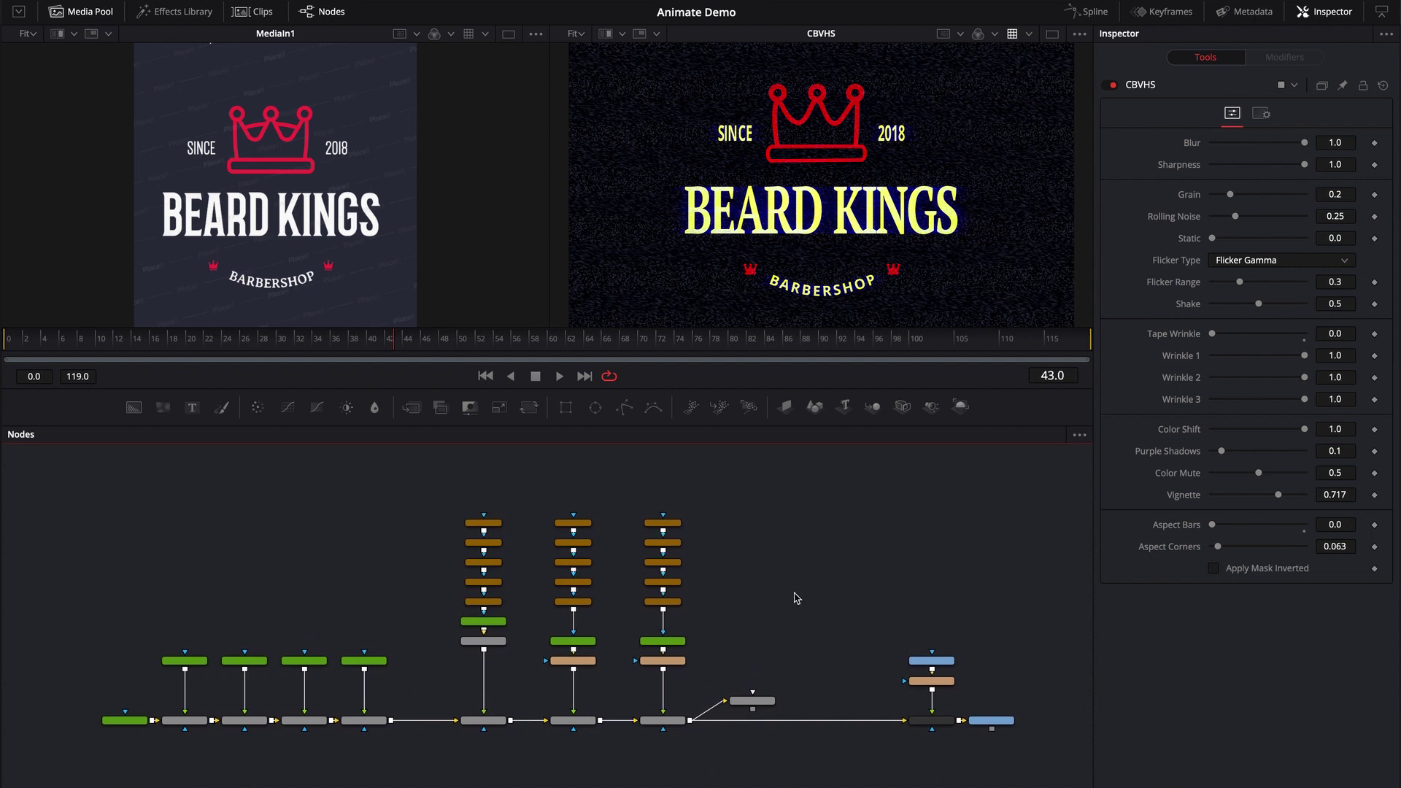
pyautogui.scroll(-1, 793, 589)
pyautogui.hscroll(-1, 794, 590)
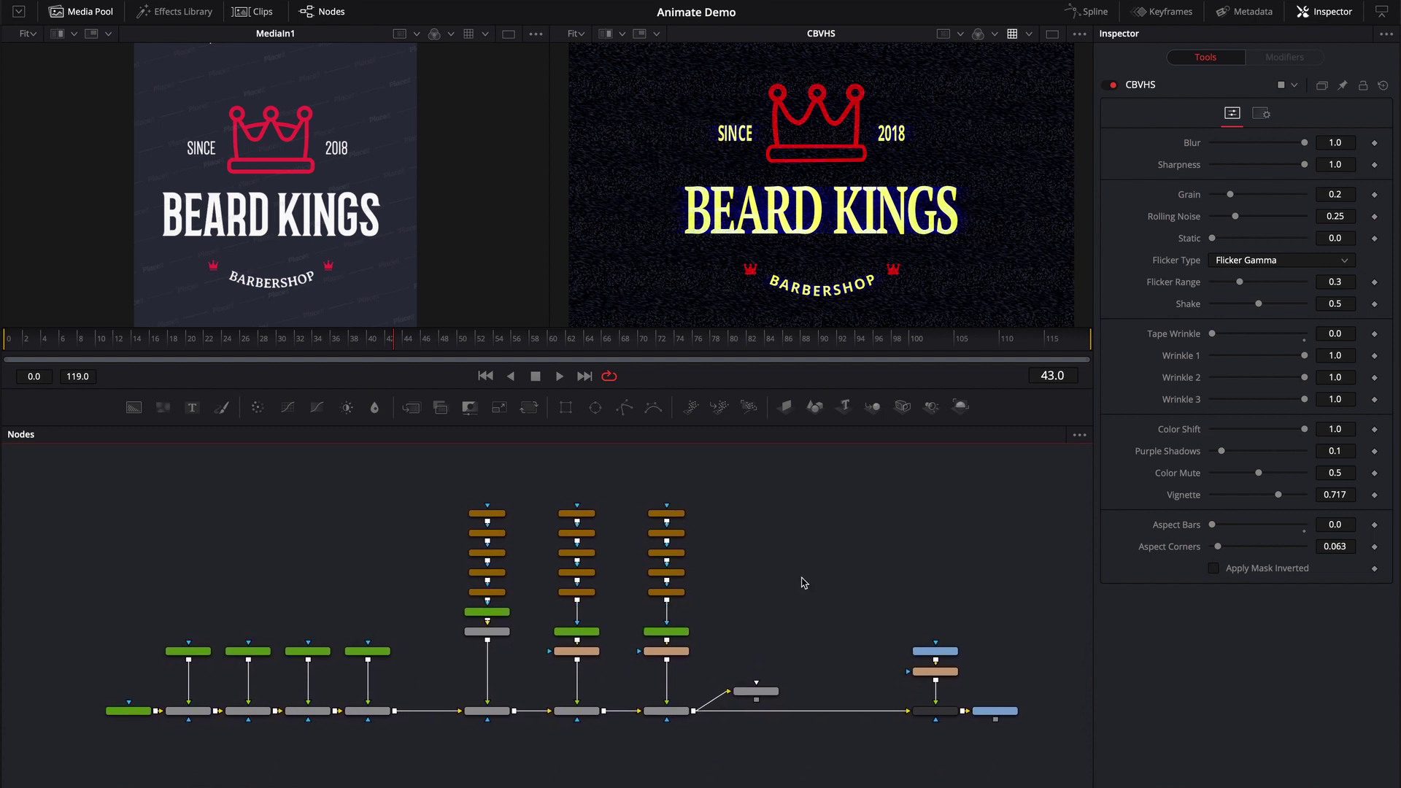